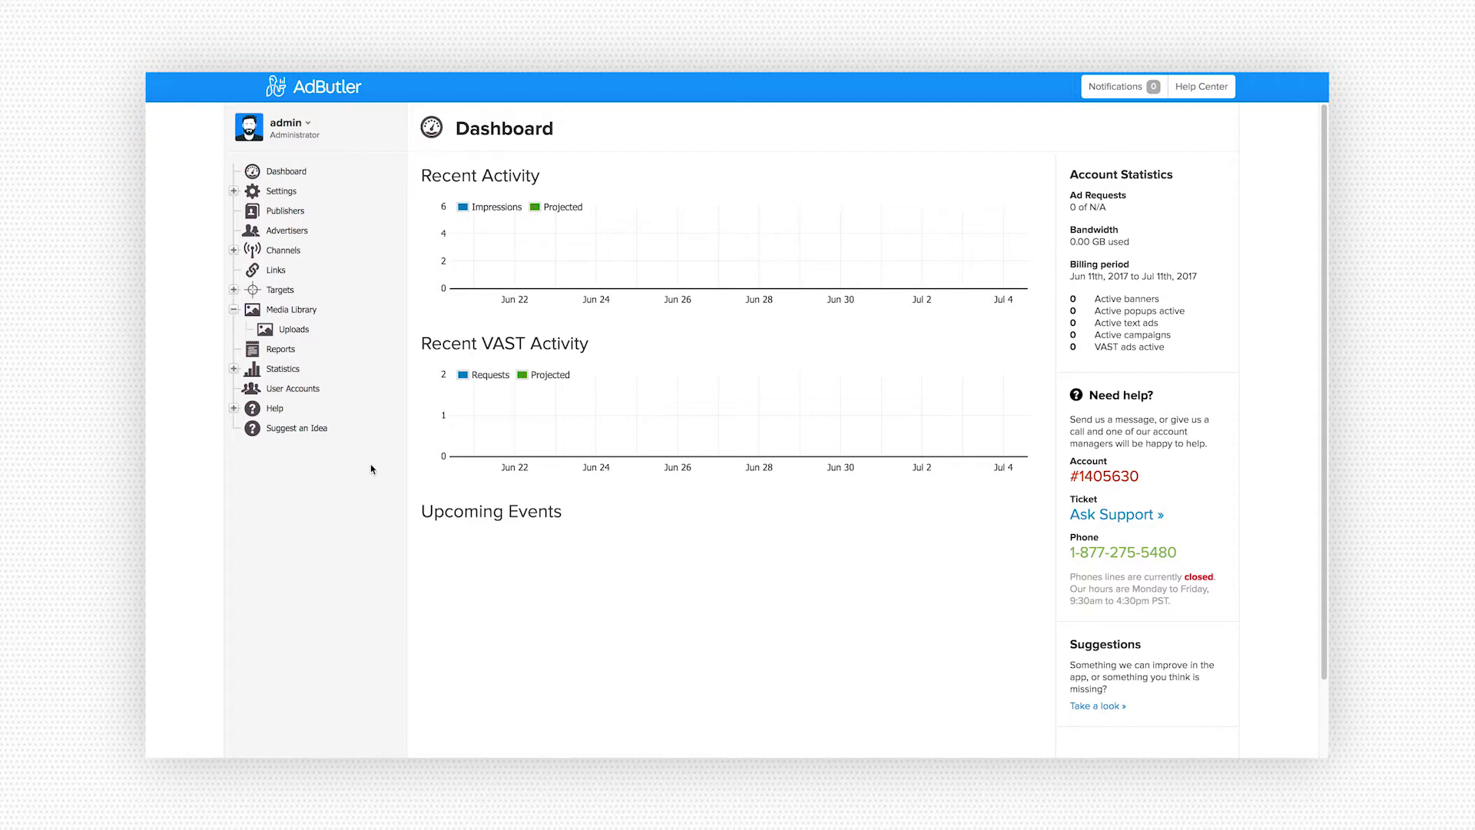
- Add and save a new publisher named 'Joe's Coffee Grind' from the Publishers list
{"action": "left_click", "coordinate": [288, 217]}
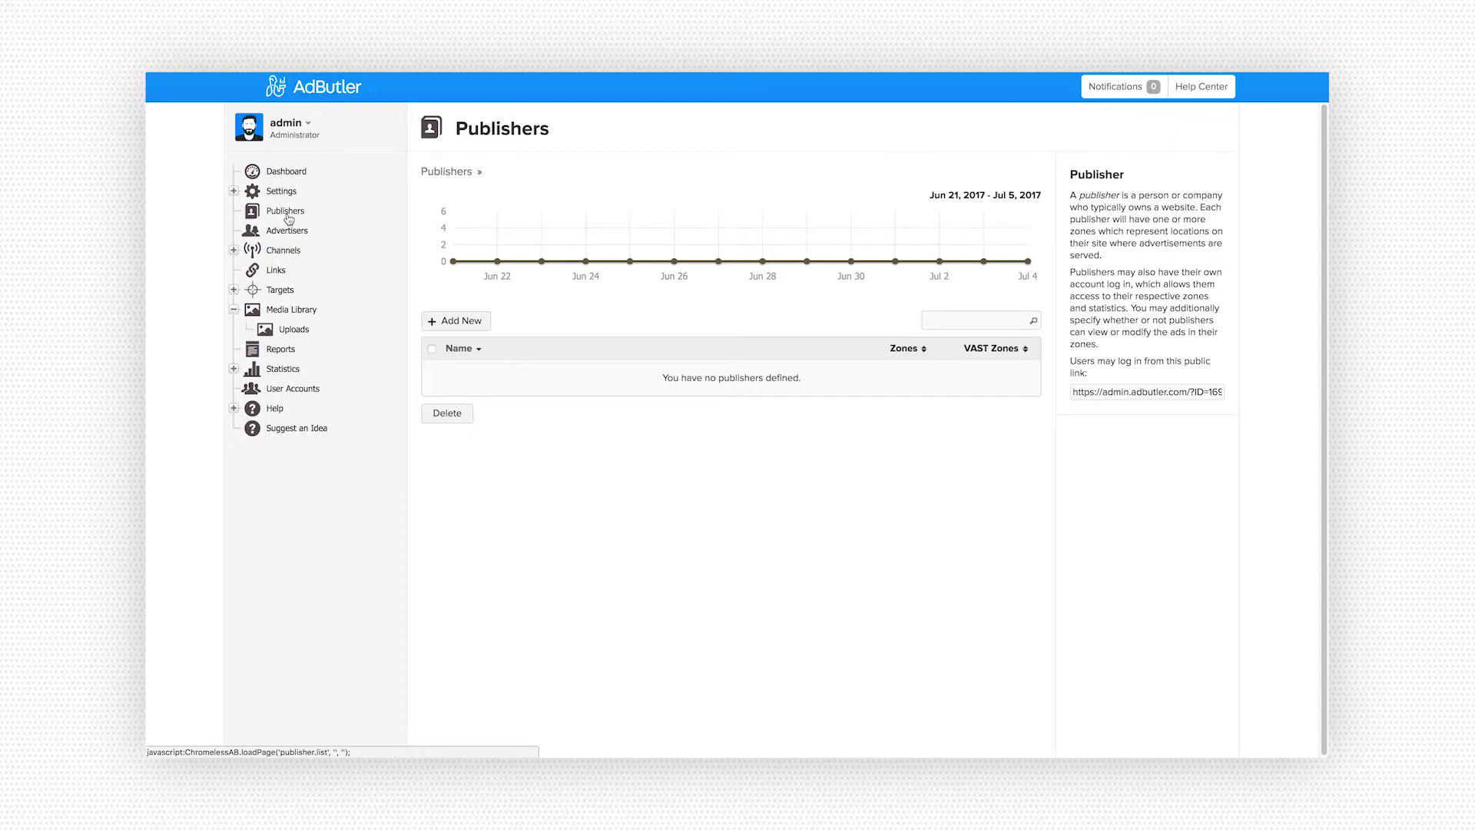
{"action": "left_click", "coordinate": [434, 324]}
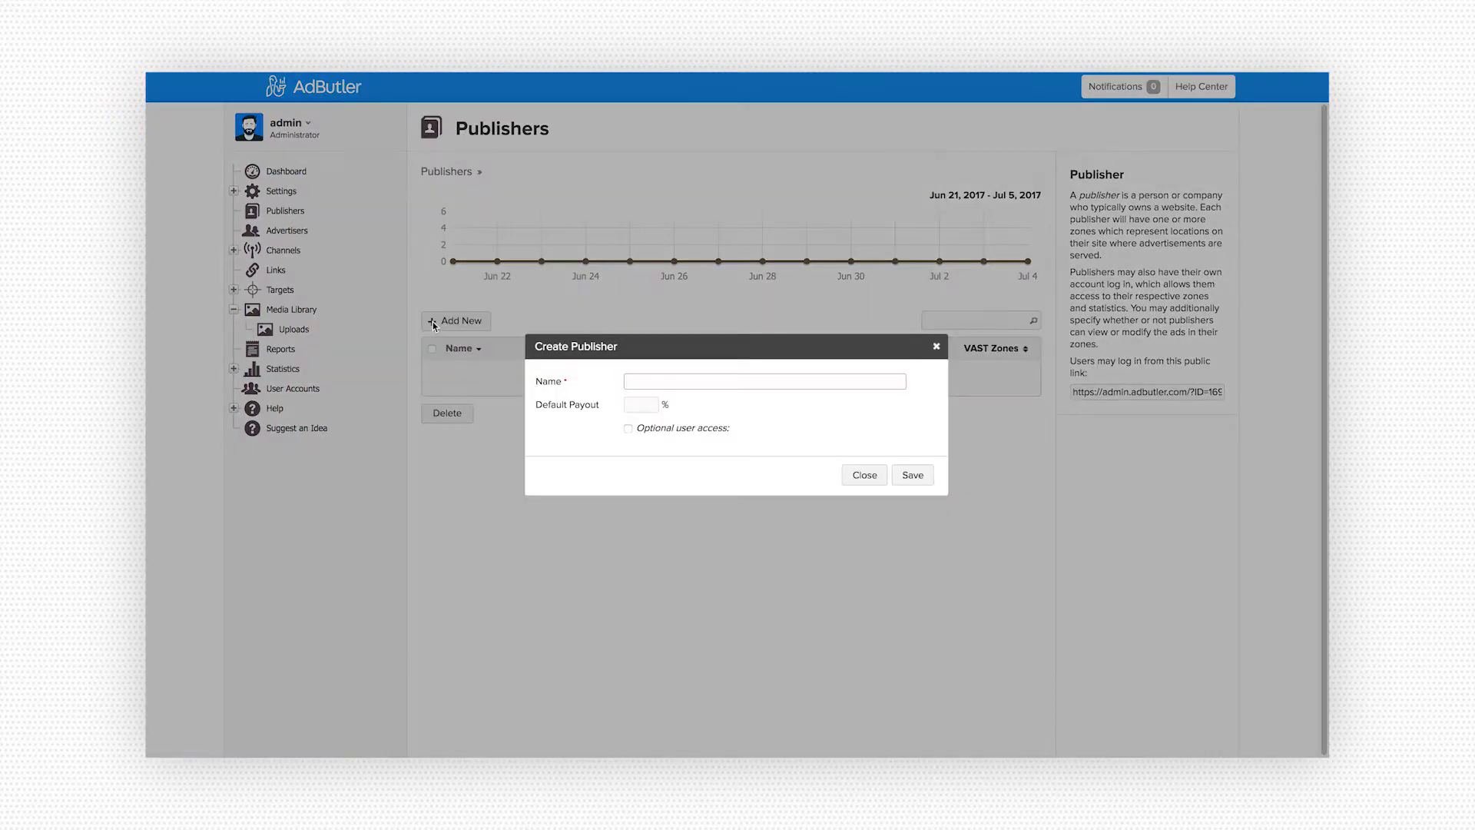
{"action": "type", "text": "Joe's Coffee Grind"}
{"action": "left_click", "coordinate": [905, 473]}
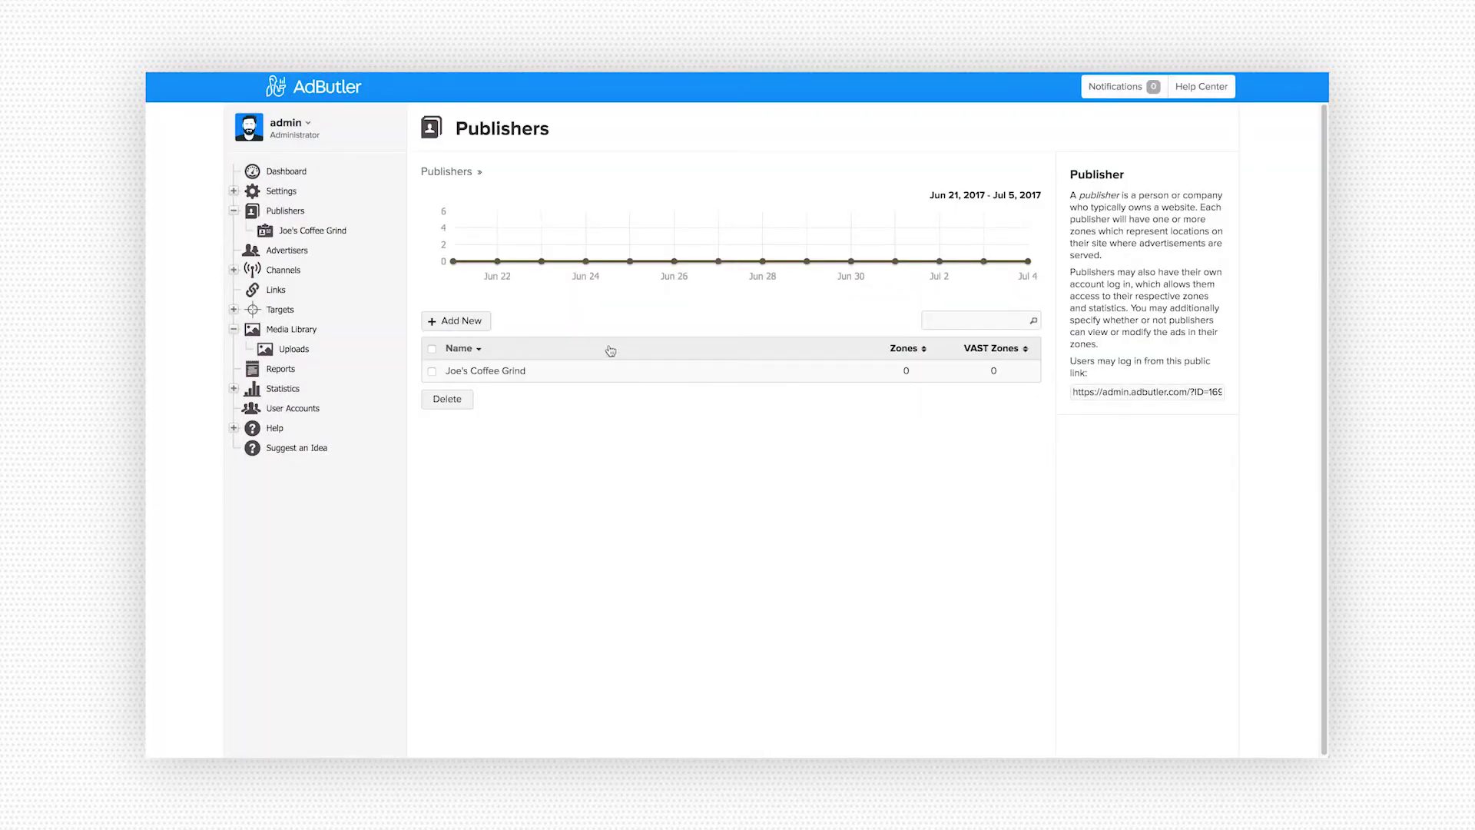
- Open Joe's Coffee Grind and start a new zone, previewing the Banner, Text, VAST and Email zone types
{"action": "left_click", "coordinate": [575, 375]}
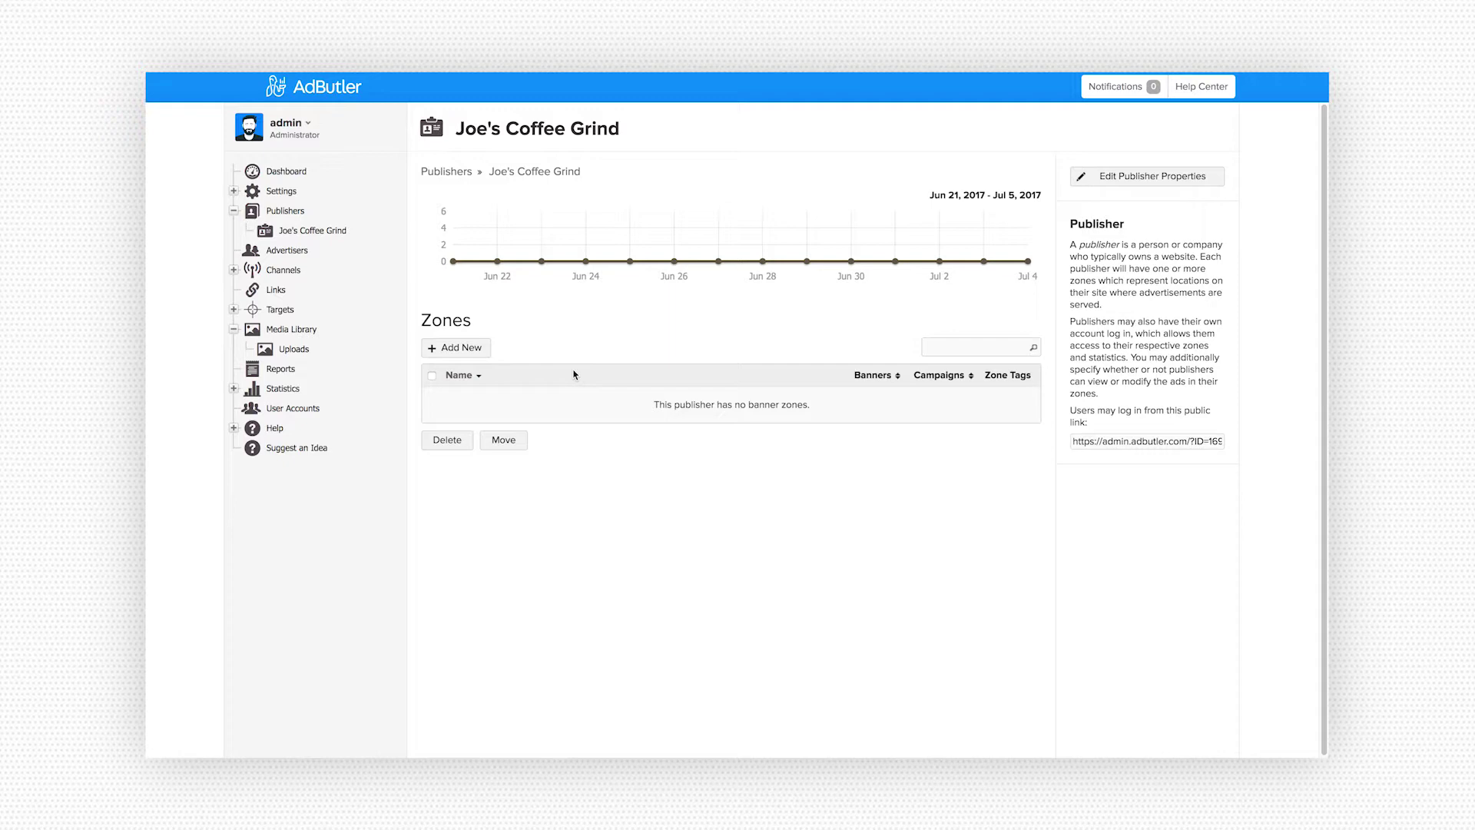
{"action": "left_click", "coordinate": [476, 350]}
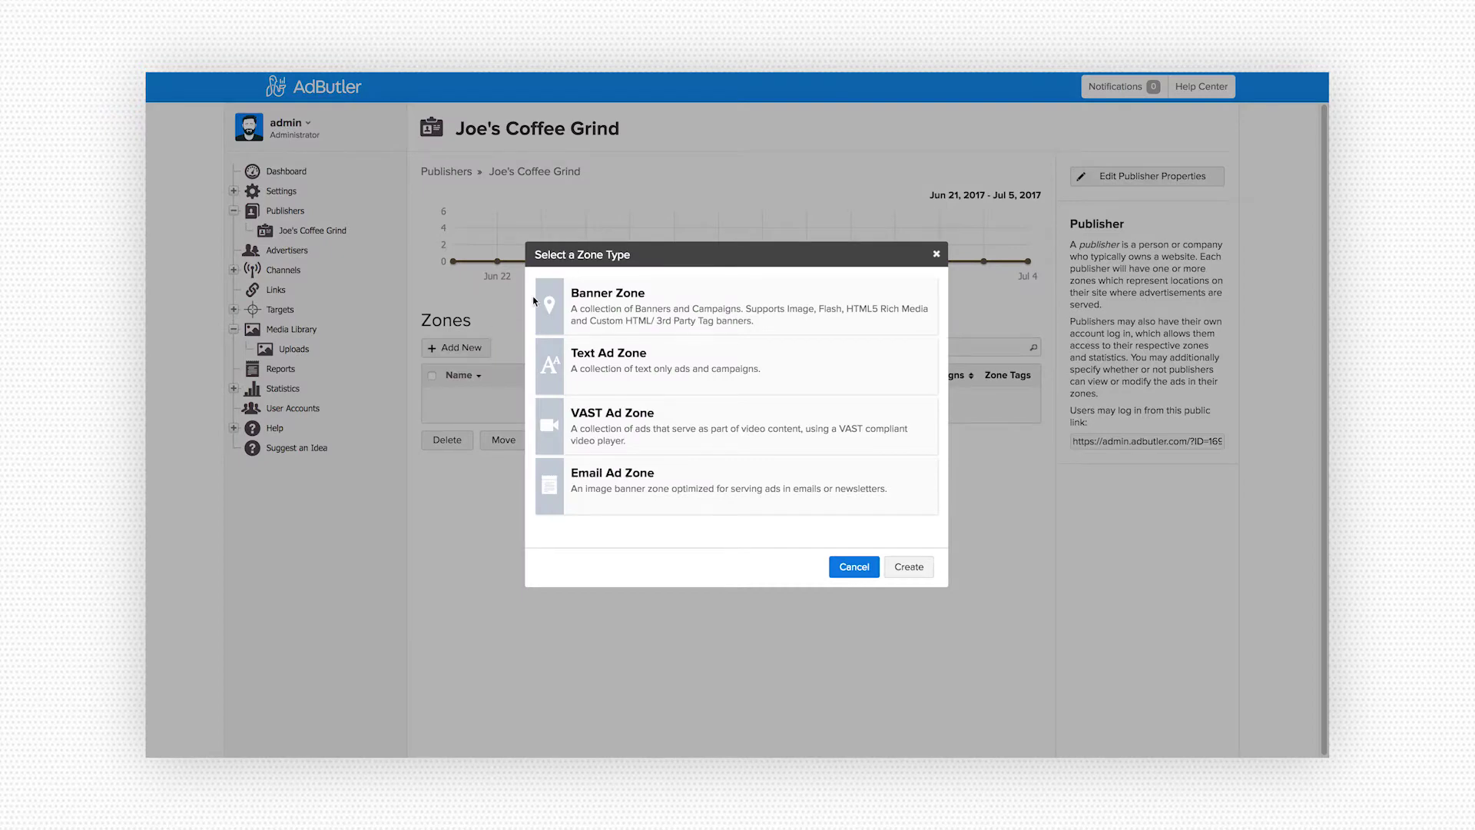
{"action": "left_click", "coordinate": [568, 313]}
{"action": "left_click", "coordinate": [566, 384]}
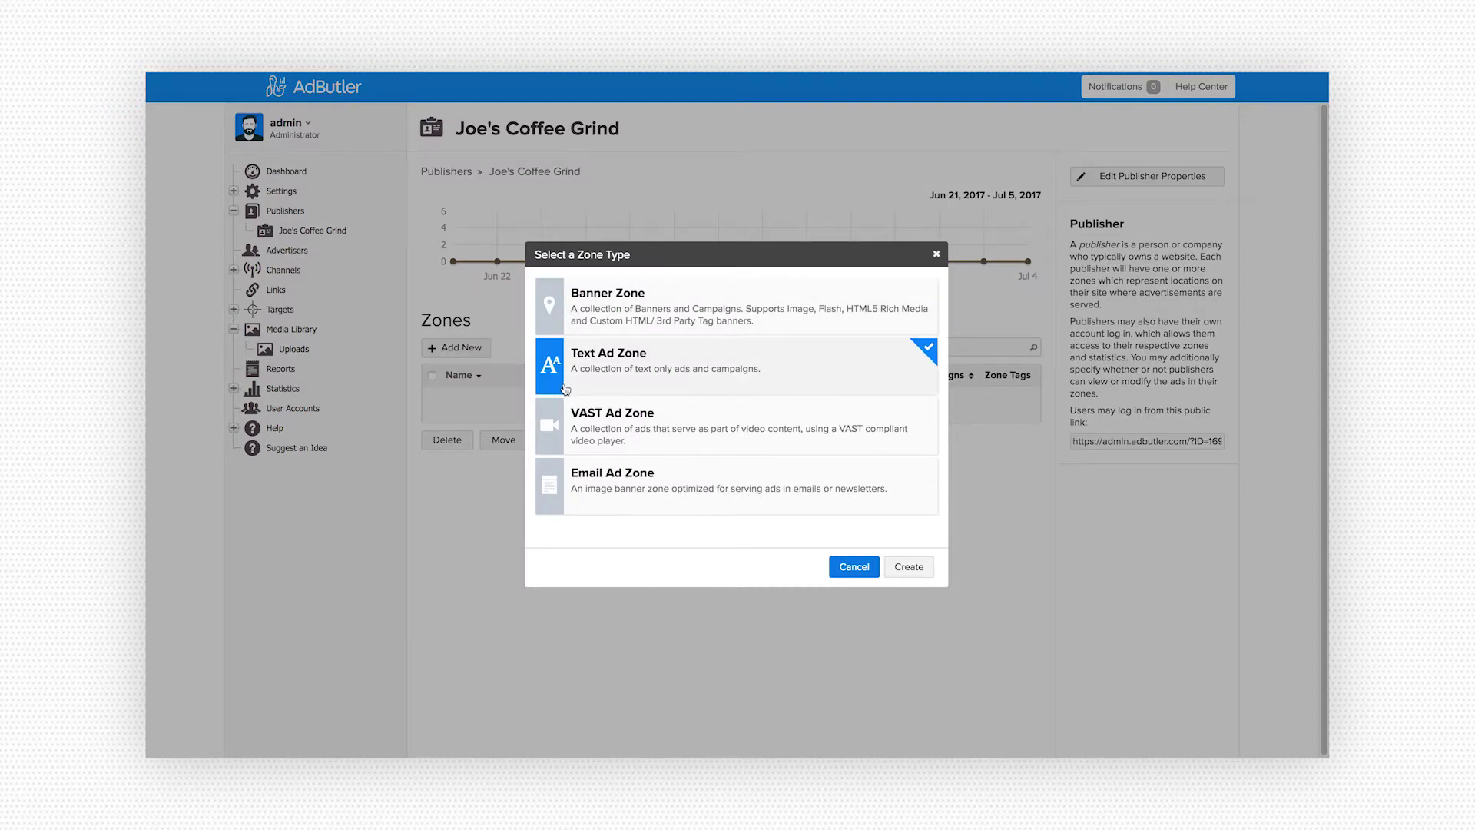
{"action": "left_click", "coordinate": [567, 419]}
{"action": "left_click", "coordinate": [568, 488]}
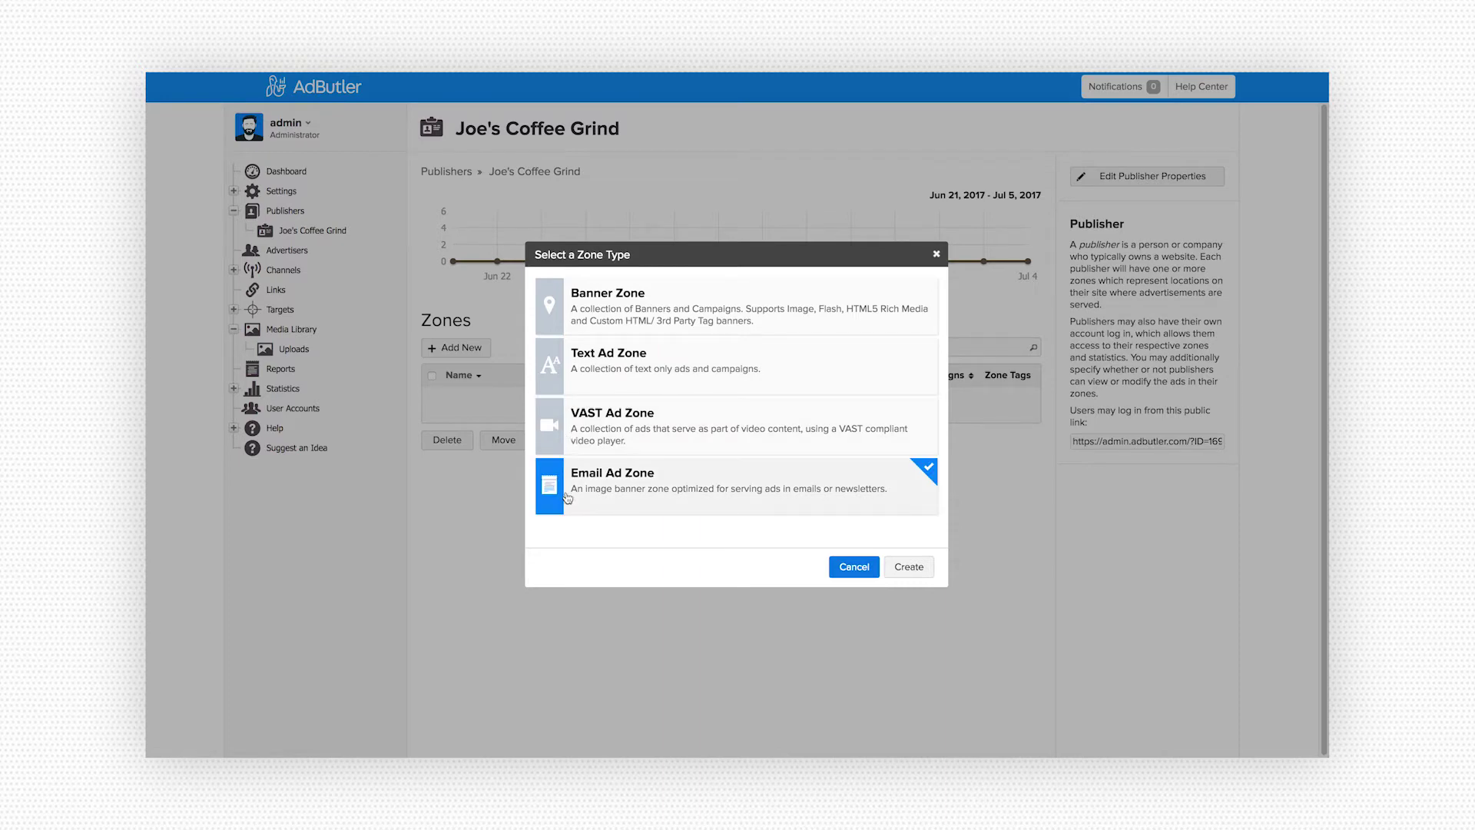
{"action": "left_click", "coordinate": [550, 368]}
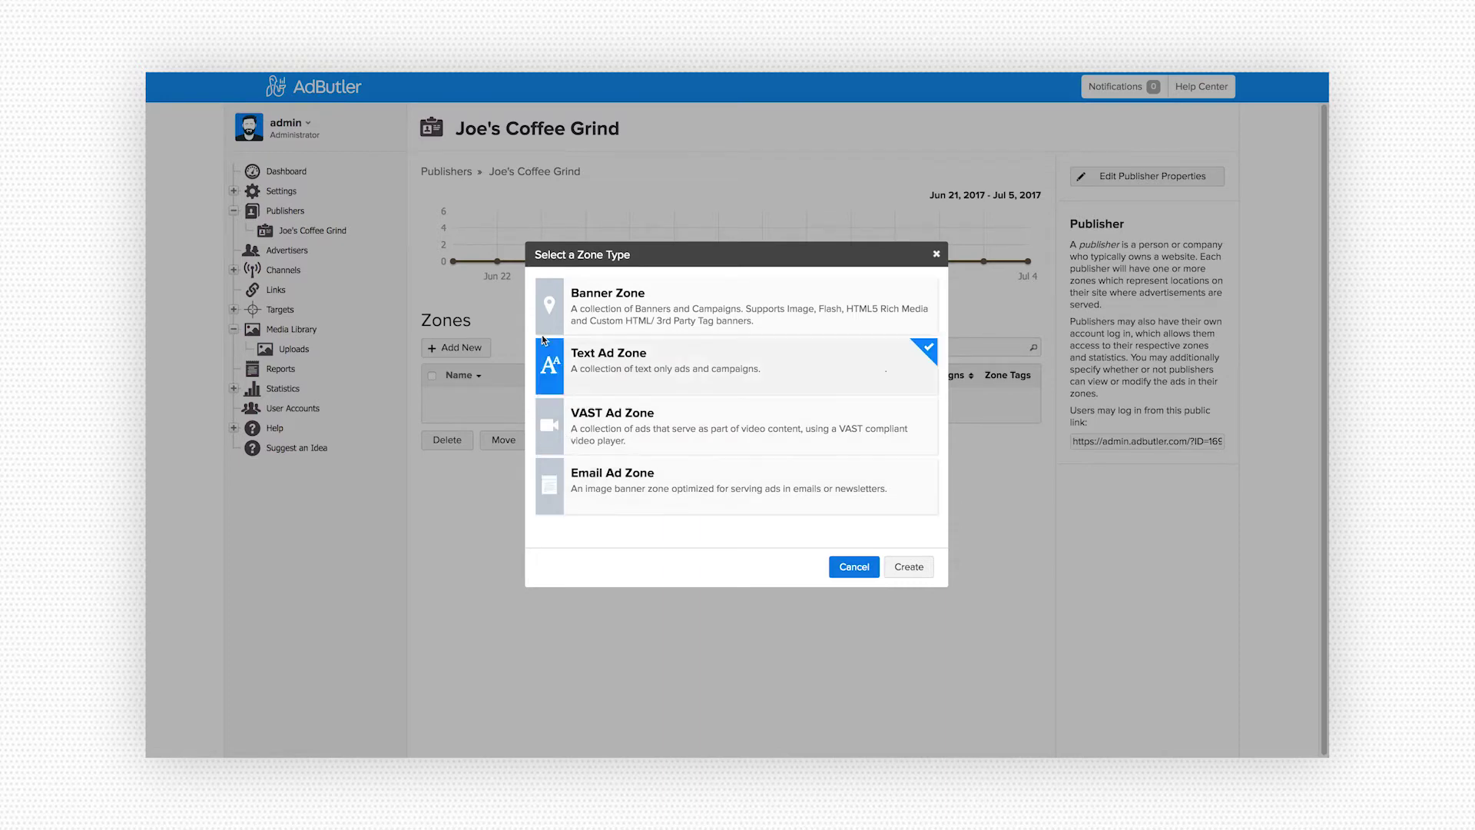
- Create a Banner Zone named 'Homepage - Leaderboard' with size 728x90 Leaderboard
{"action": "left_click", "coordinate": [550, 313]}
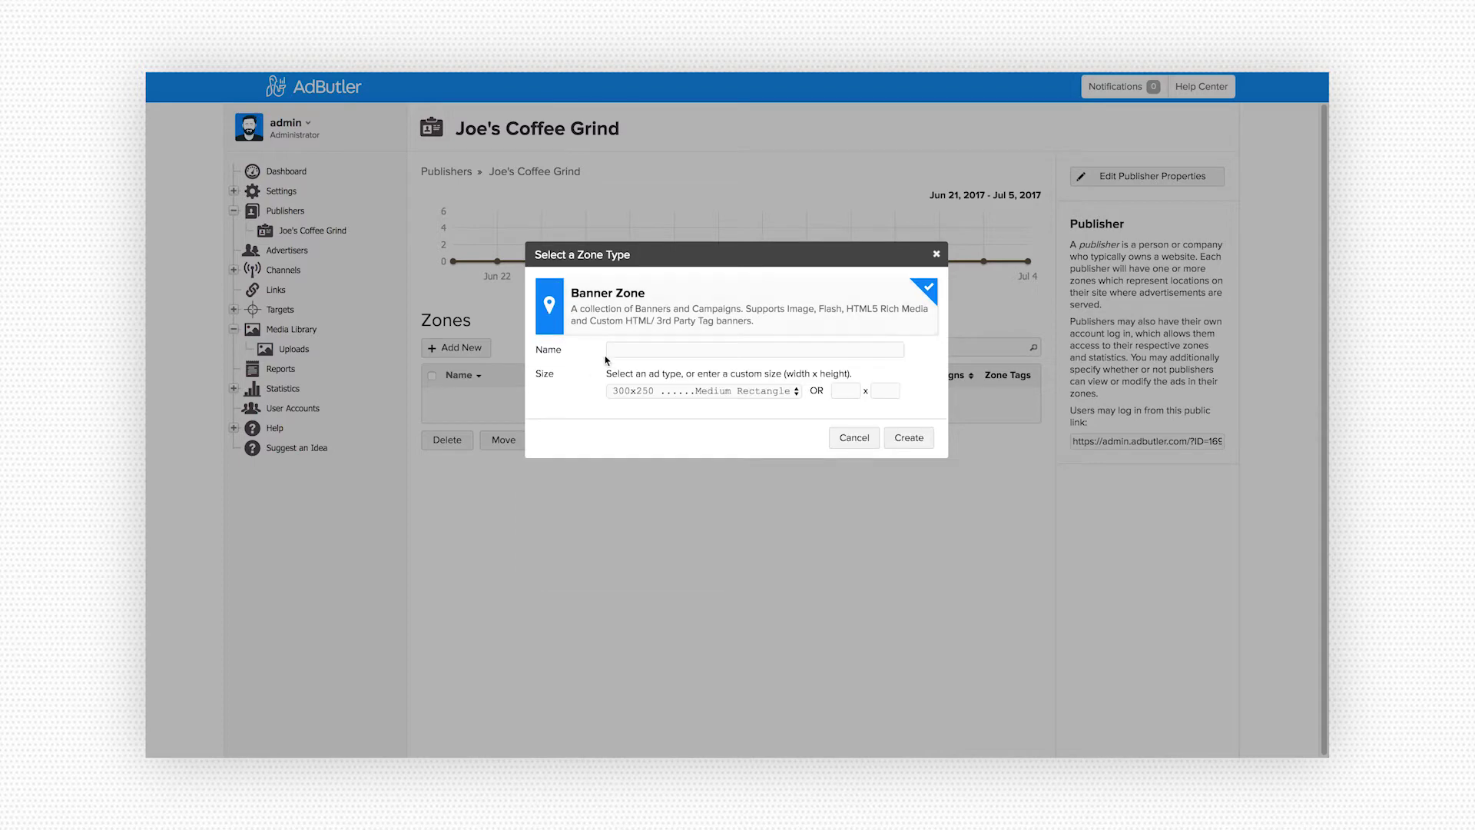
{"action": "type", "text": "Homepage - Leaderboard"}
{"action": "left_click", "coordinate": [626, 390]}
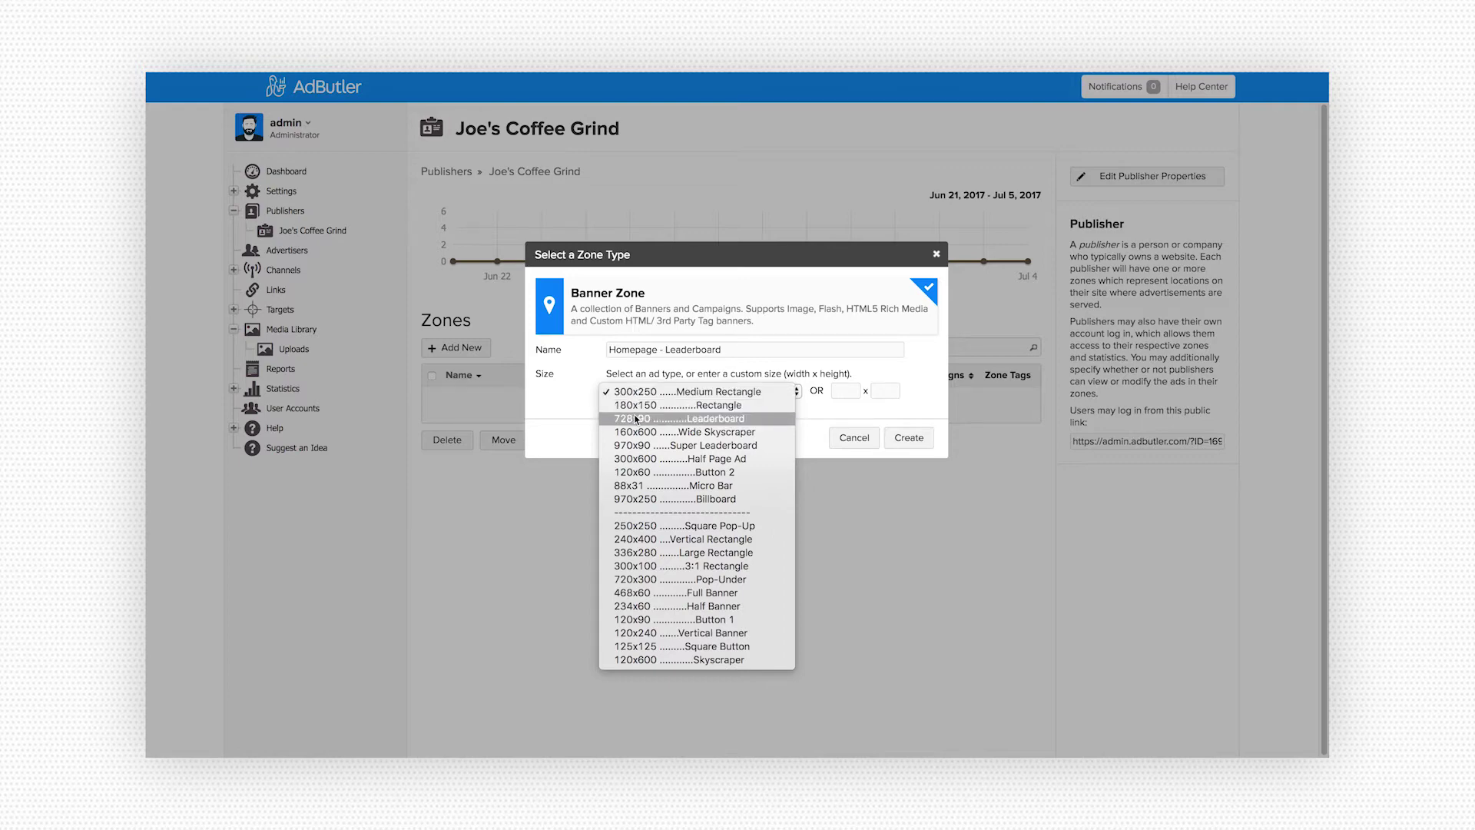
{"action": "left_click", "coordinate": [634, 418]}
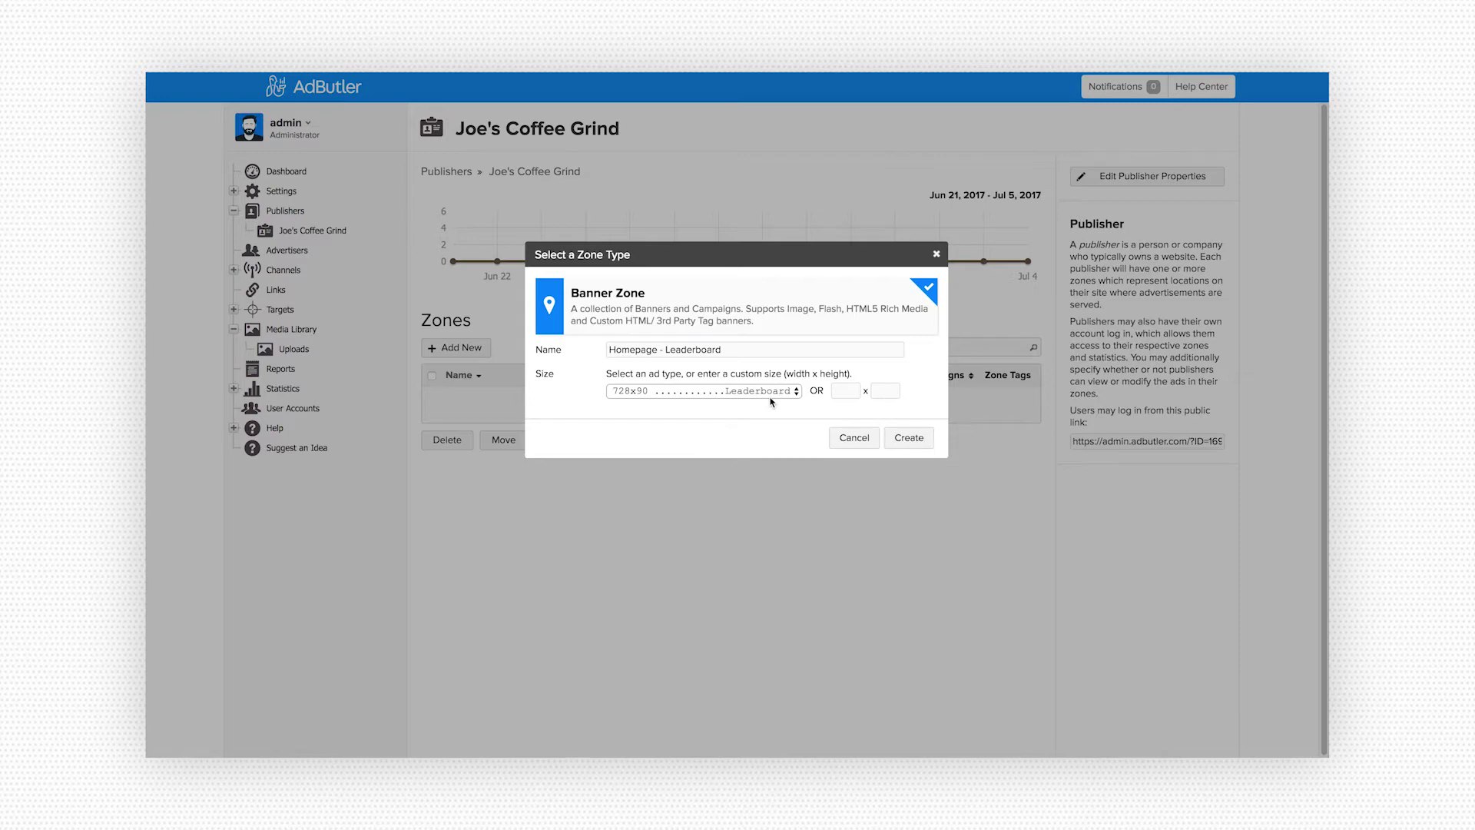
{"action": "left_click", "coordinate": [900, 438]}
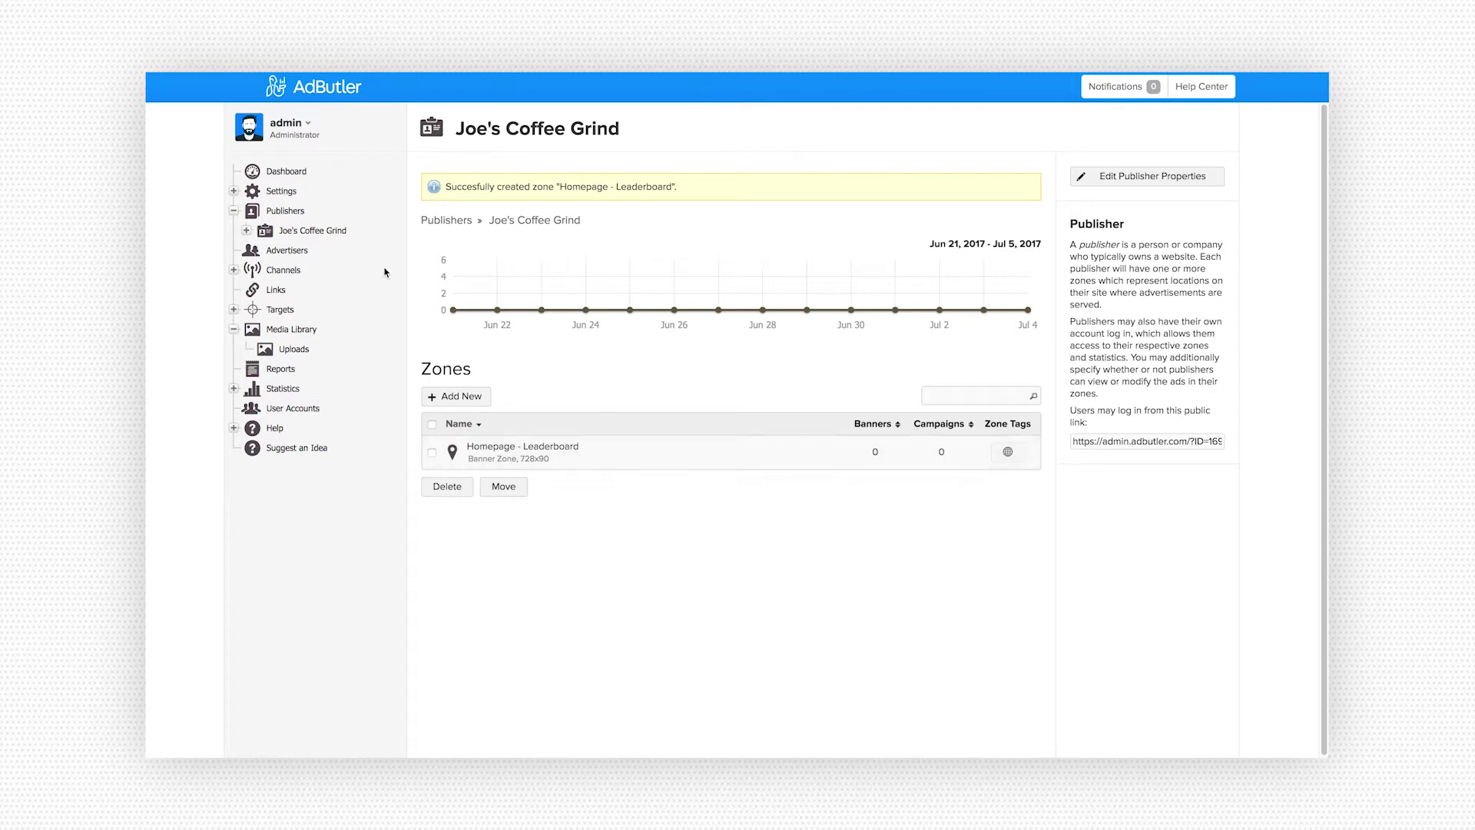
- Briefly show Joe's Coffee Grind's zones in the sidebar, then go to the empty Advertisers list
{"action": "left_click", "coordinate": [246, 230]}
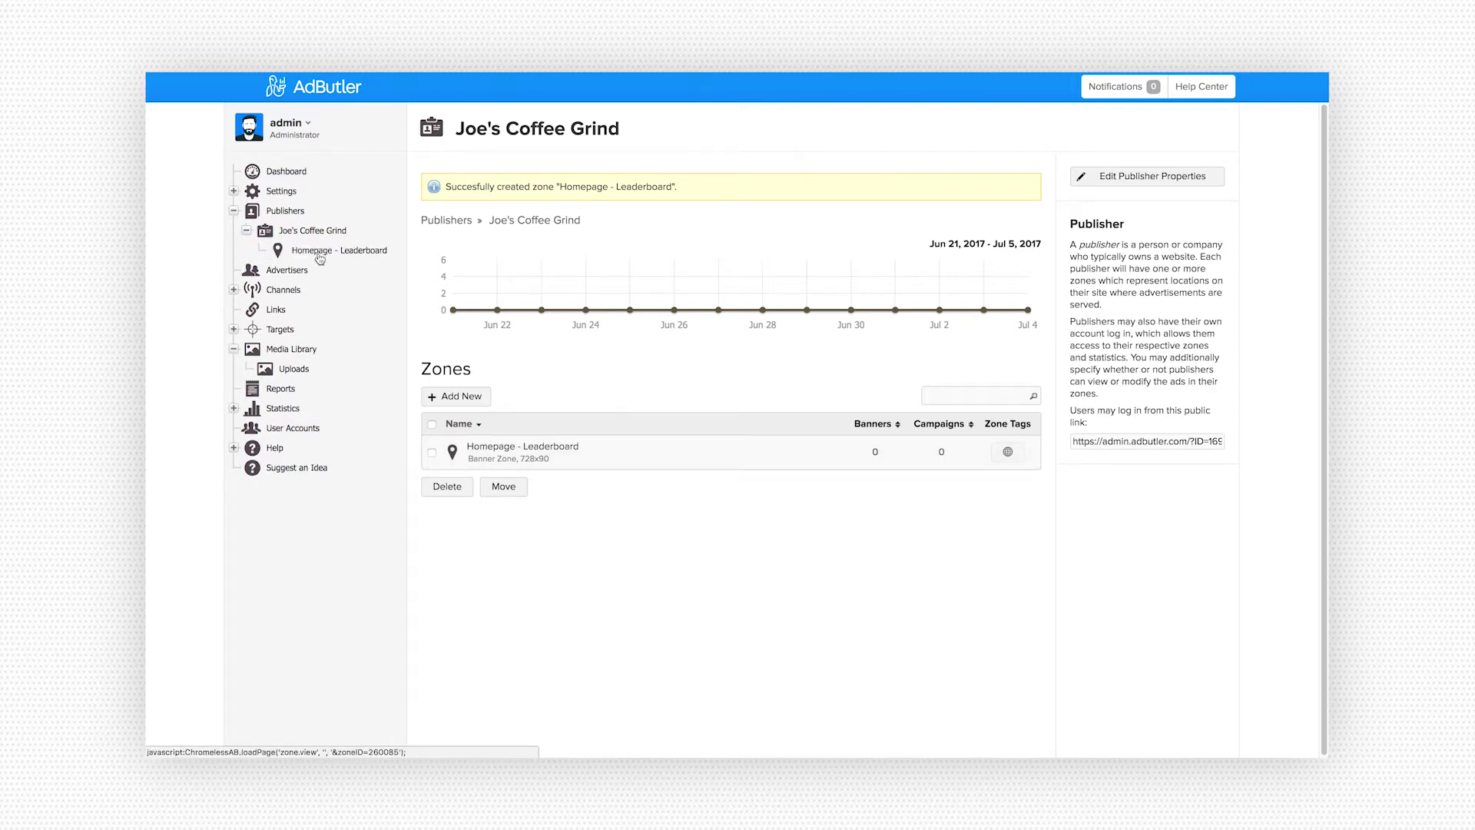
{"action": "left_click", "coordinate": [246, 230]}
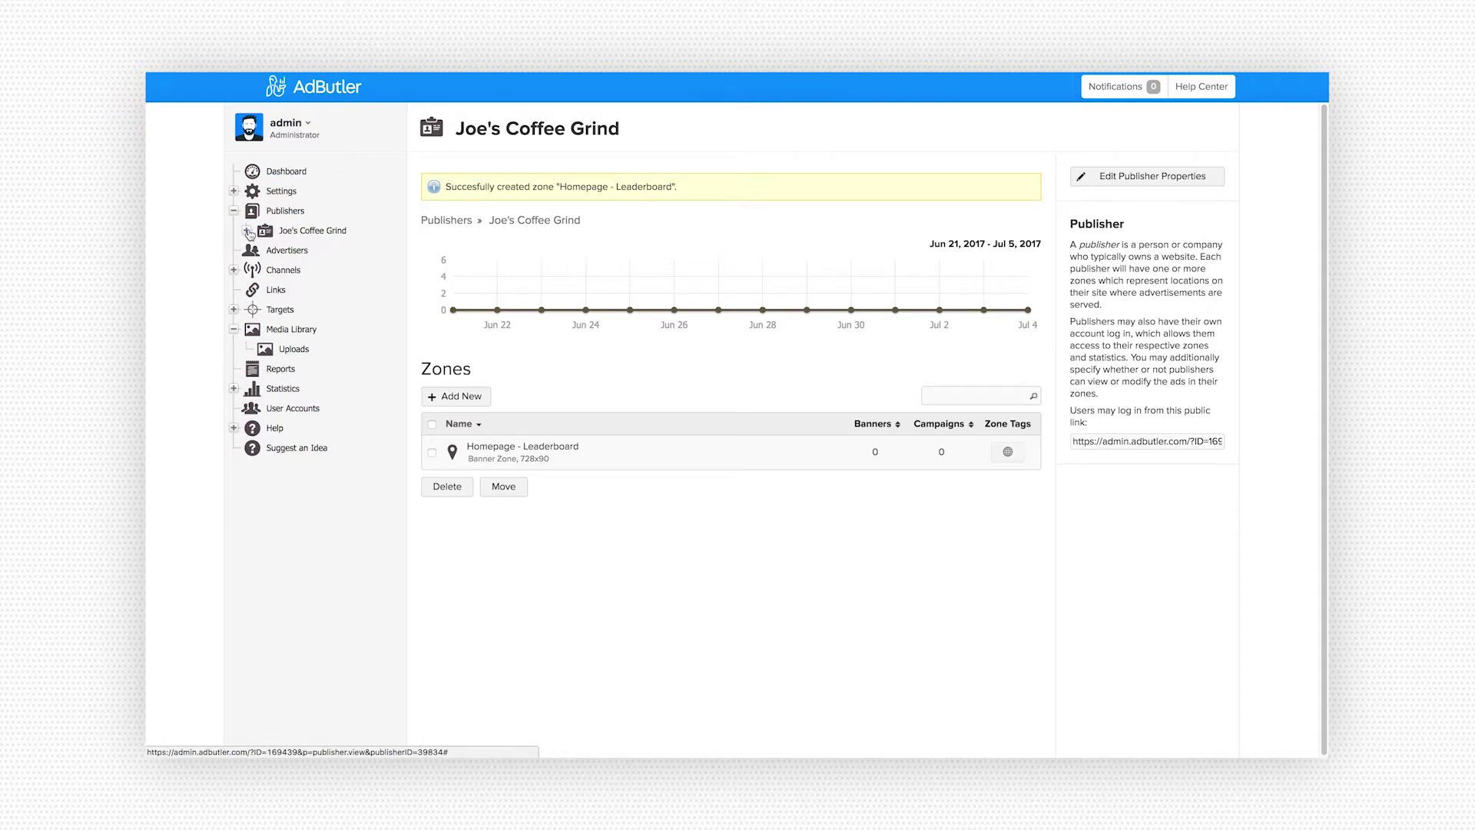
{"action": "left_click", "coordinate": [277, 252]}
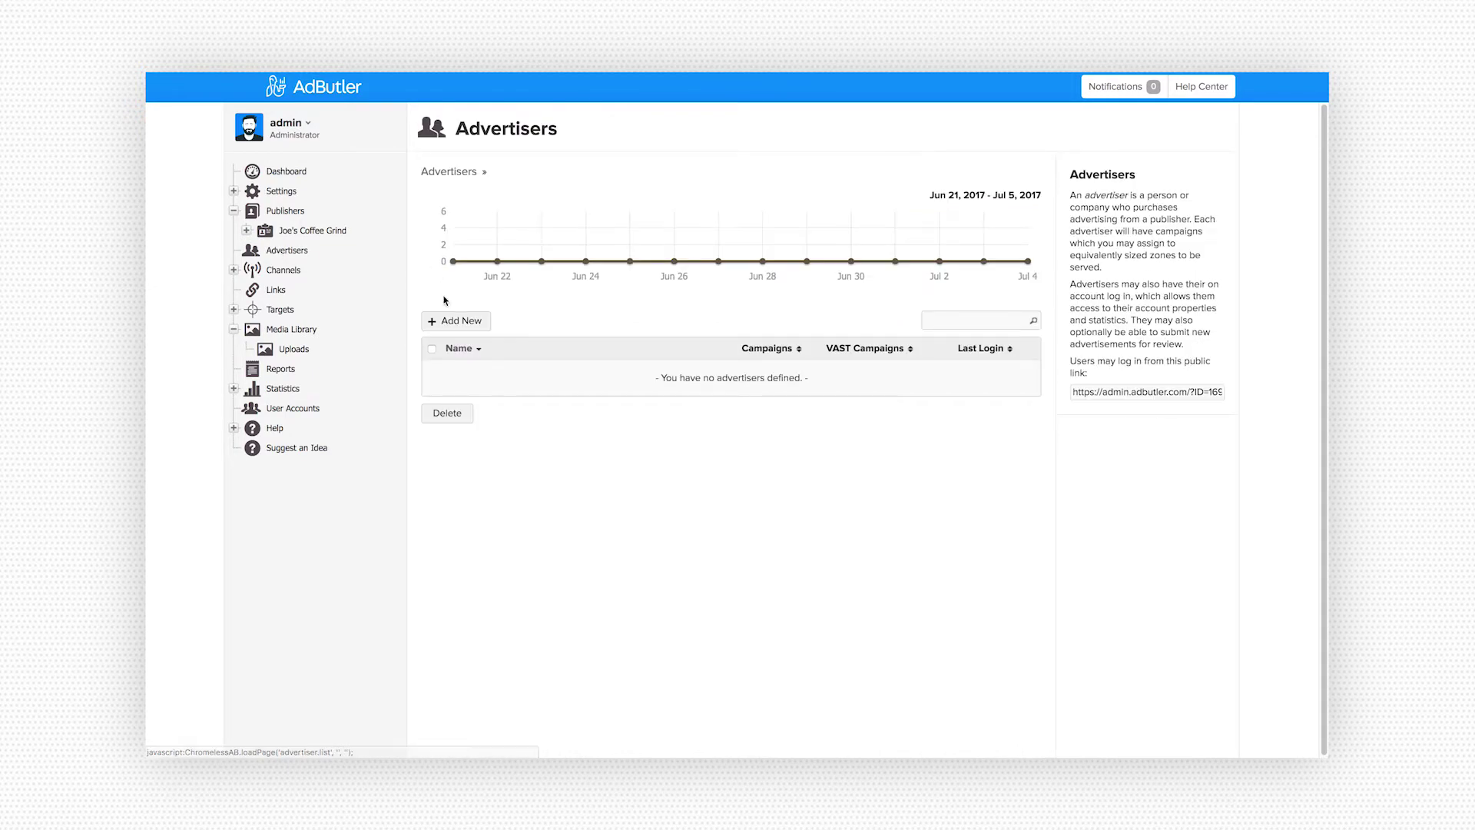
- Save advertiser 'The Beanery', trying user access with a contact e-mail and then disabling it
{"action": "left_click", "coordinate": [456, 320]}
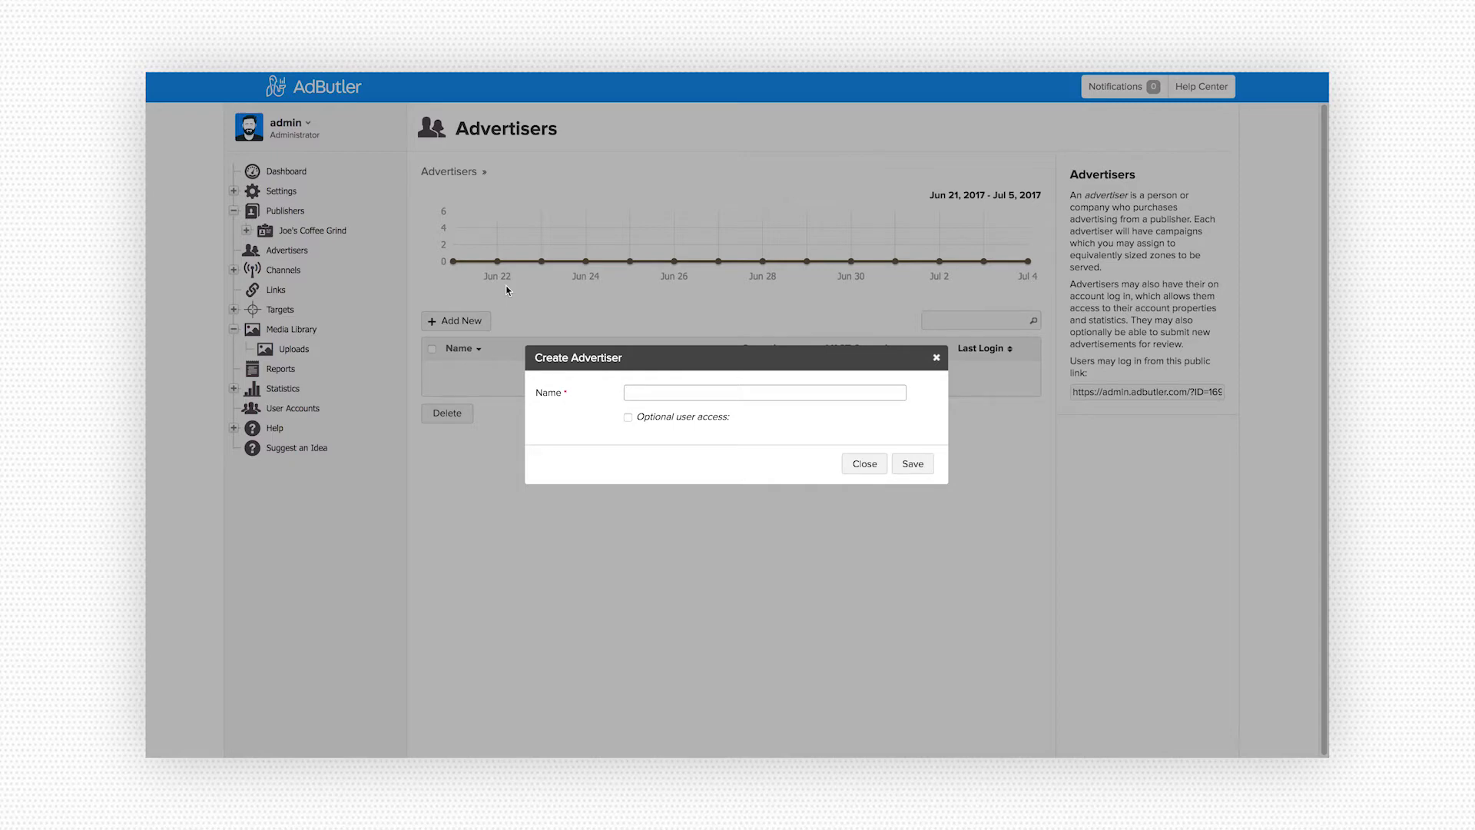
{"action": "type", "text": "The Beanery"}
{"action": "left_click", "coordinate": [628, 417]}
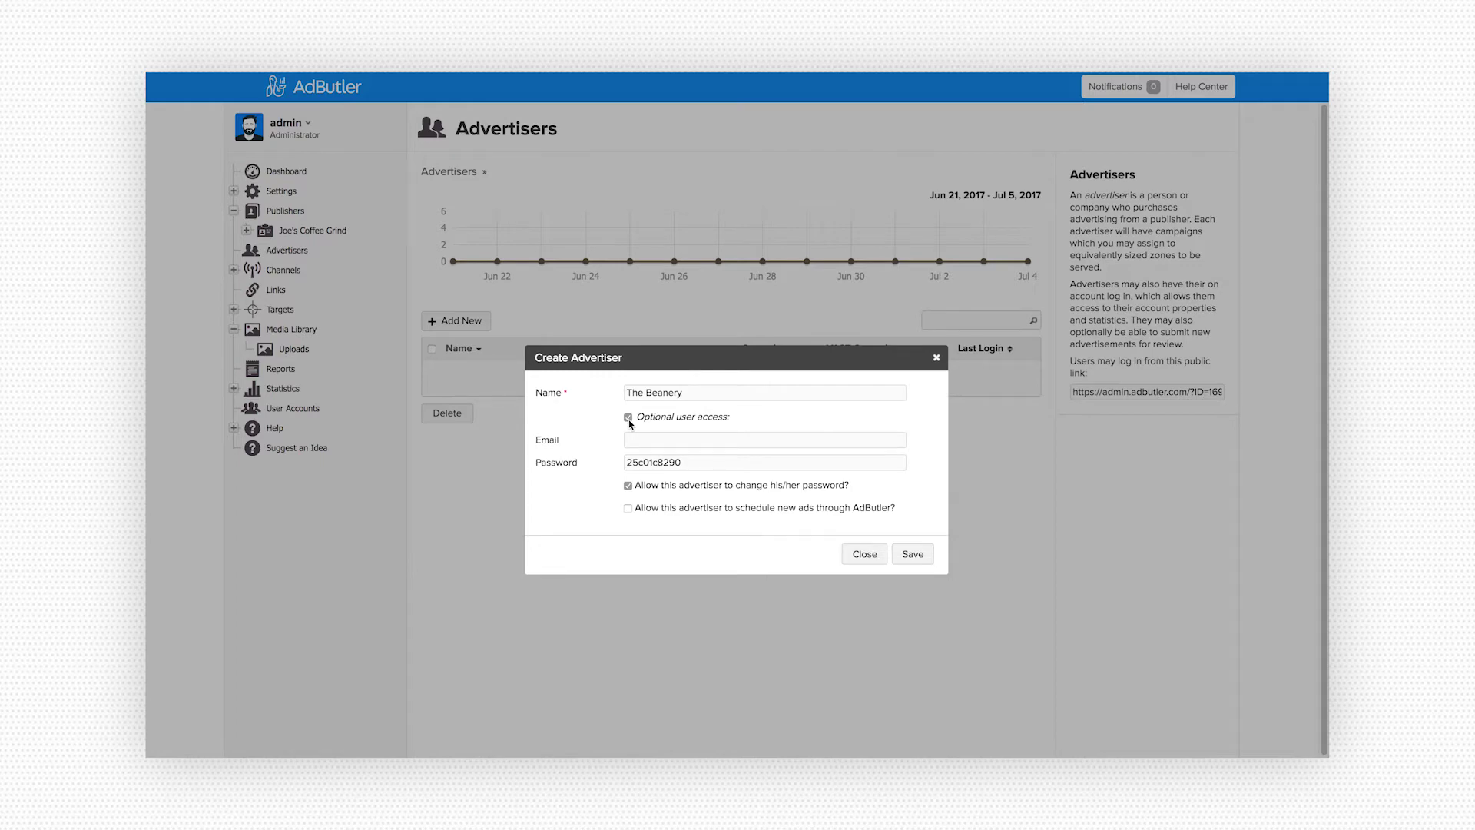
{"action": "left_click", "coordinate": [632, 440]}
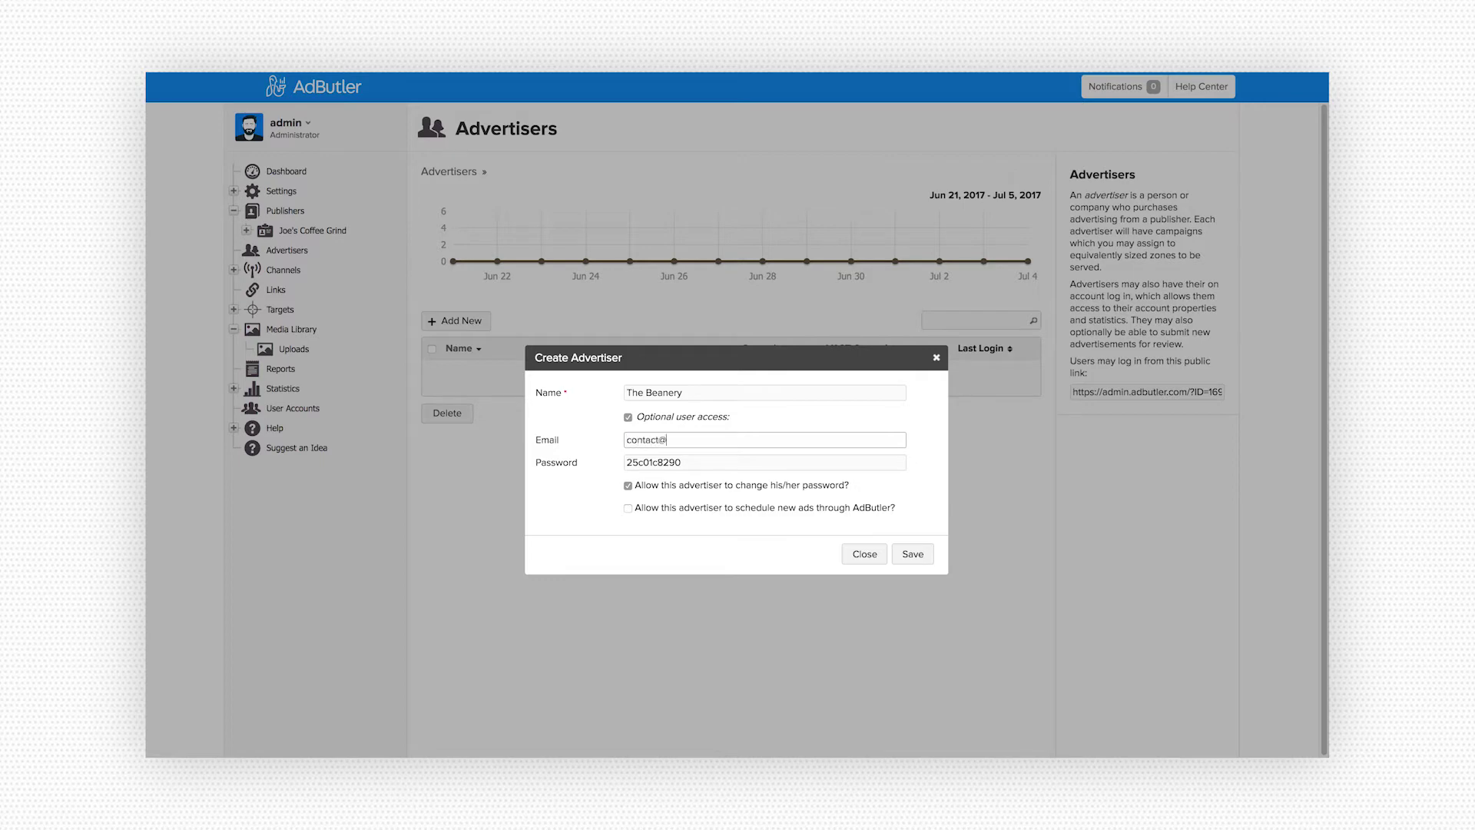
{"action": "left_click", "coordinate": [627, 417]}
{"action": "left_click", "coordinate": [909, 464]}
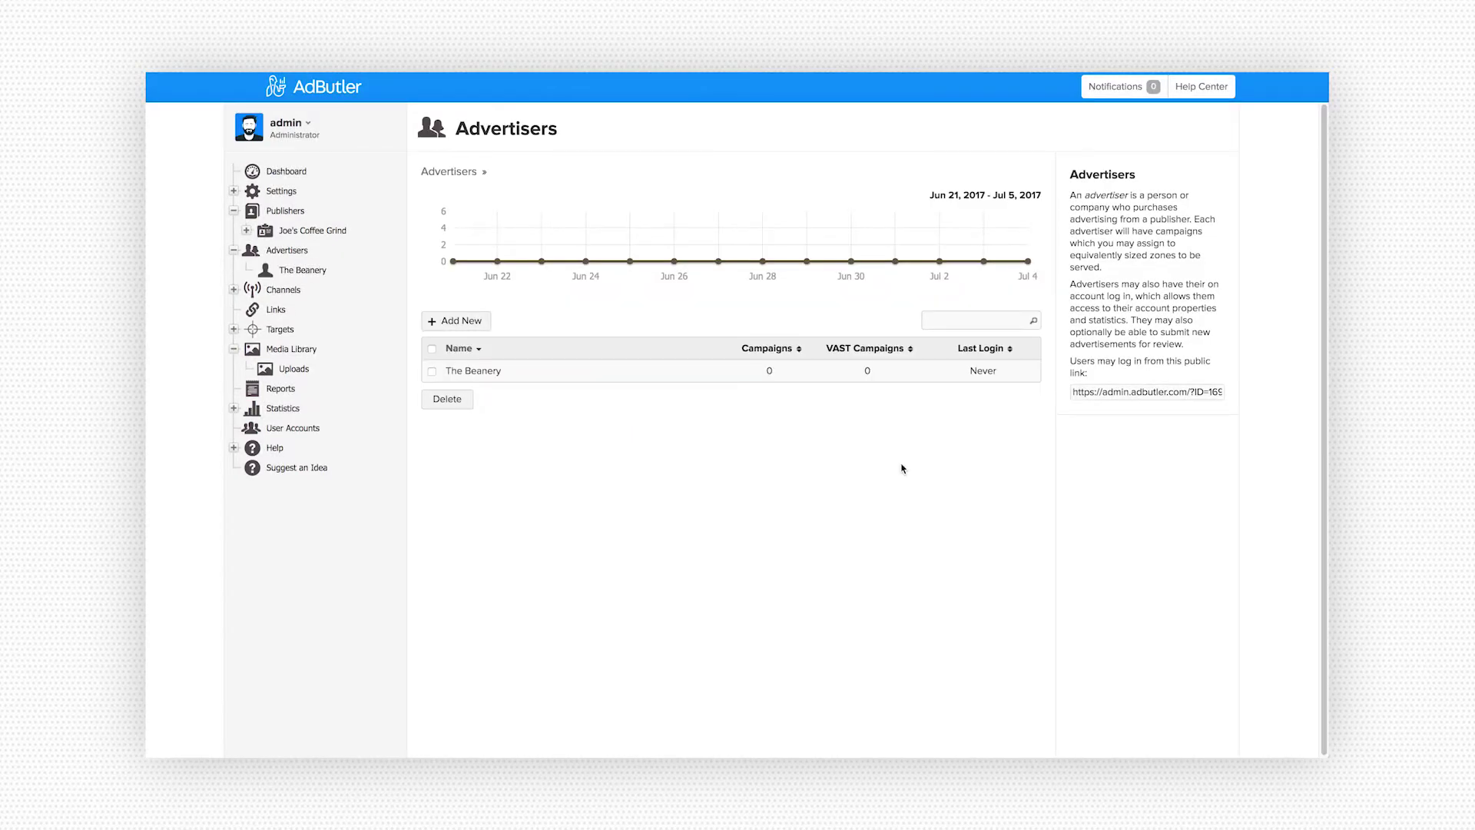
- Open The Beanery from the advertisers table to view its campaigns
{"action": "left_click", "coordinate": [498, 371]}
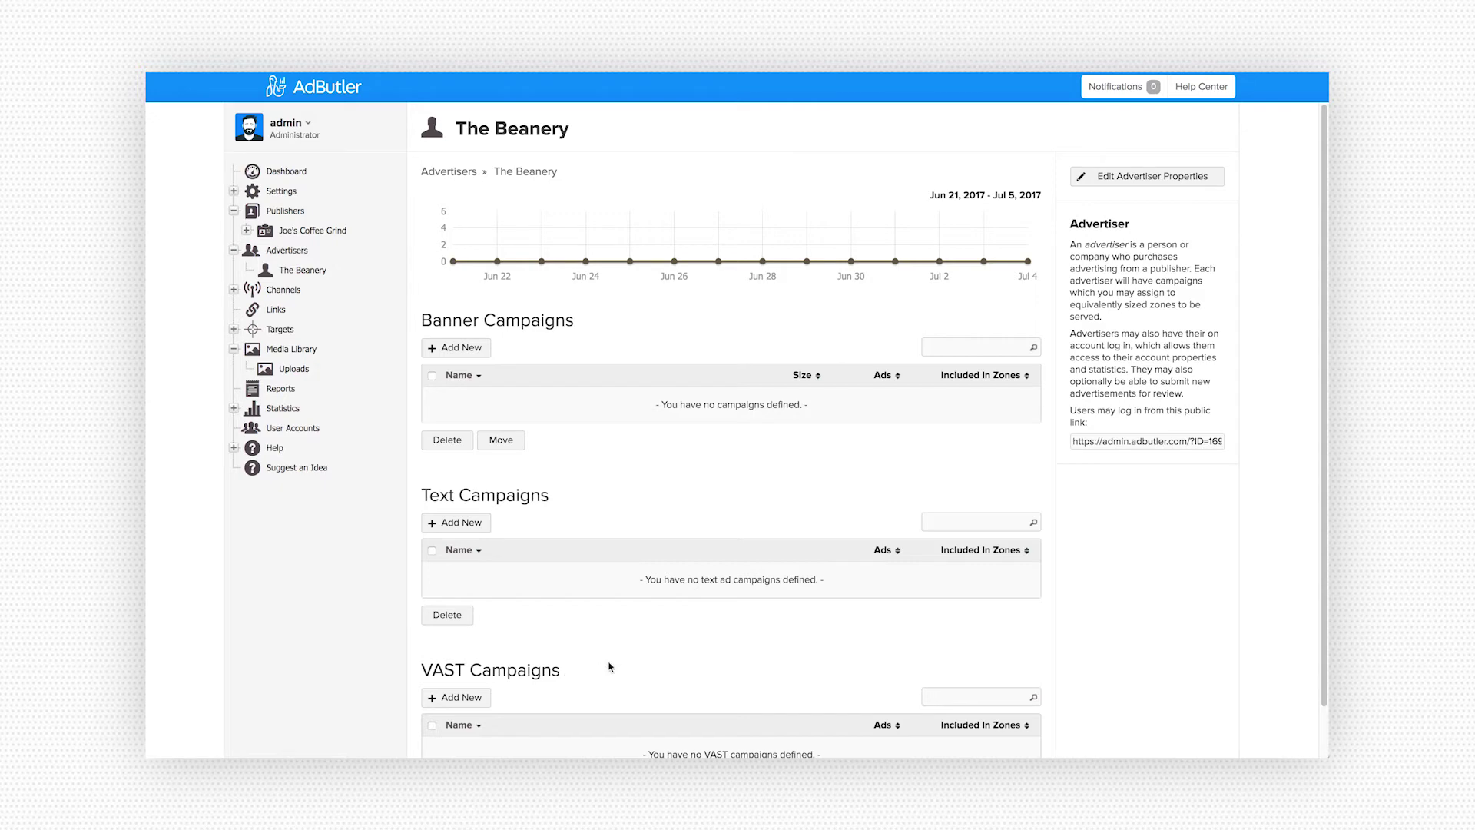
- Save a 728x90 Leaderboard banner campaign named 'Half-Off Sale - Leaderboard'
{"action": "left_click", "coordinate": [455, 350]}
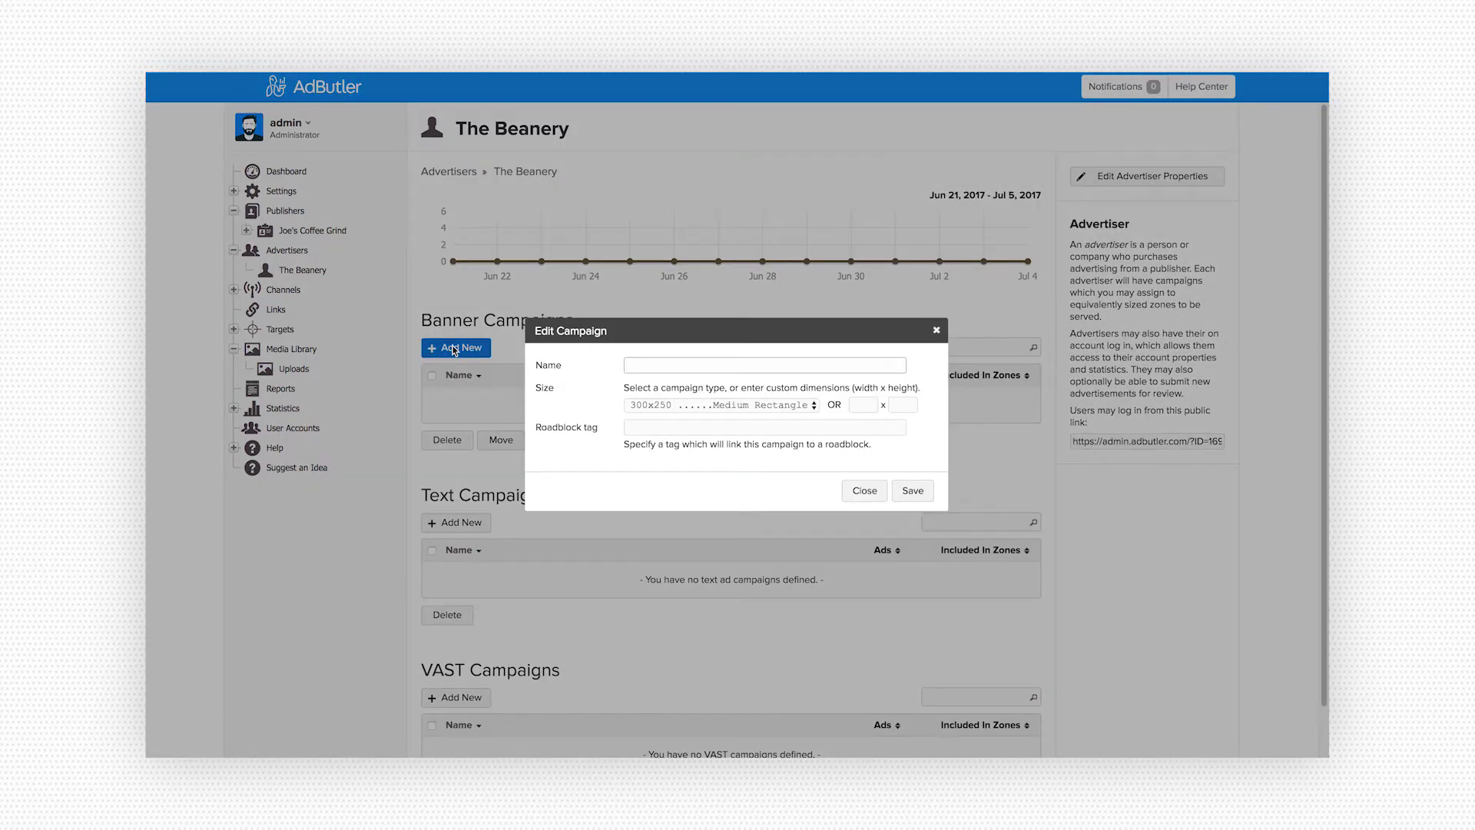
{"action": "left_click", "coordinate": [655, 406]}
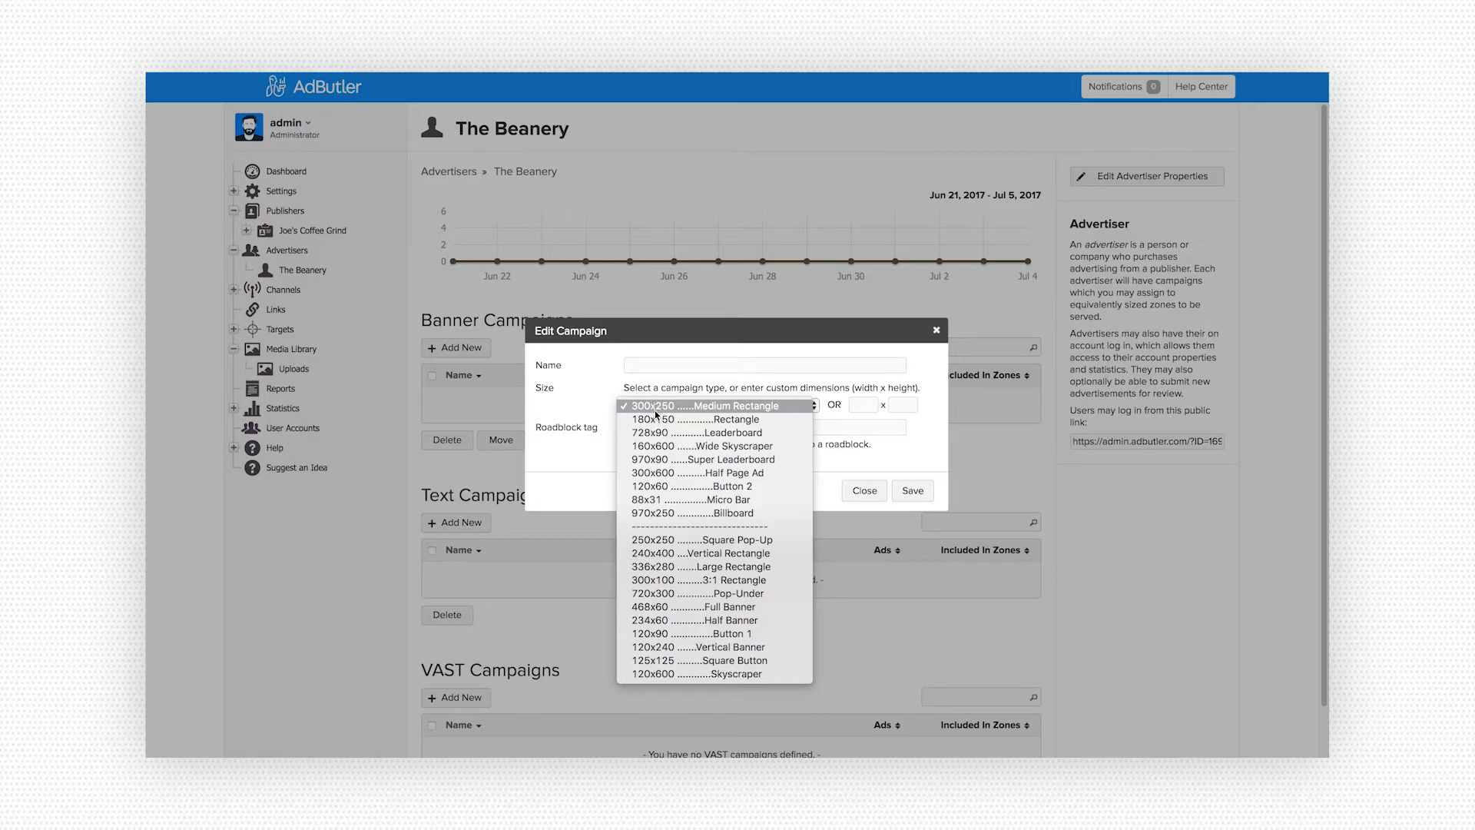
{"action": "left_click", "coordinate": [663, 433]}
{"action": "left_click", "coordinate": [636, 370]}
{"action": "type", "text": "Half-"}
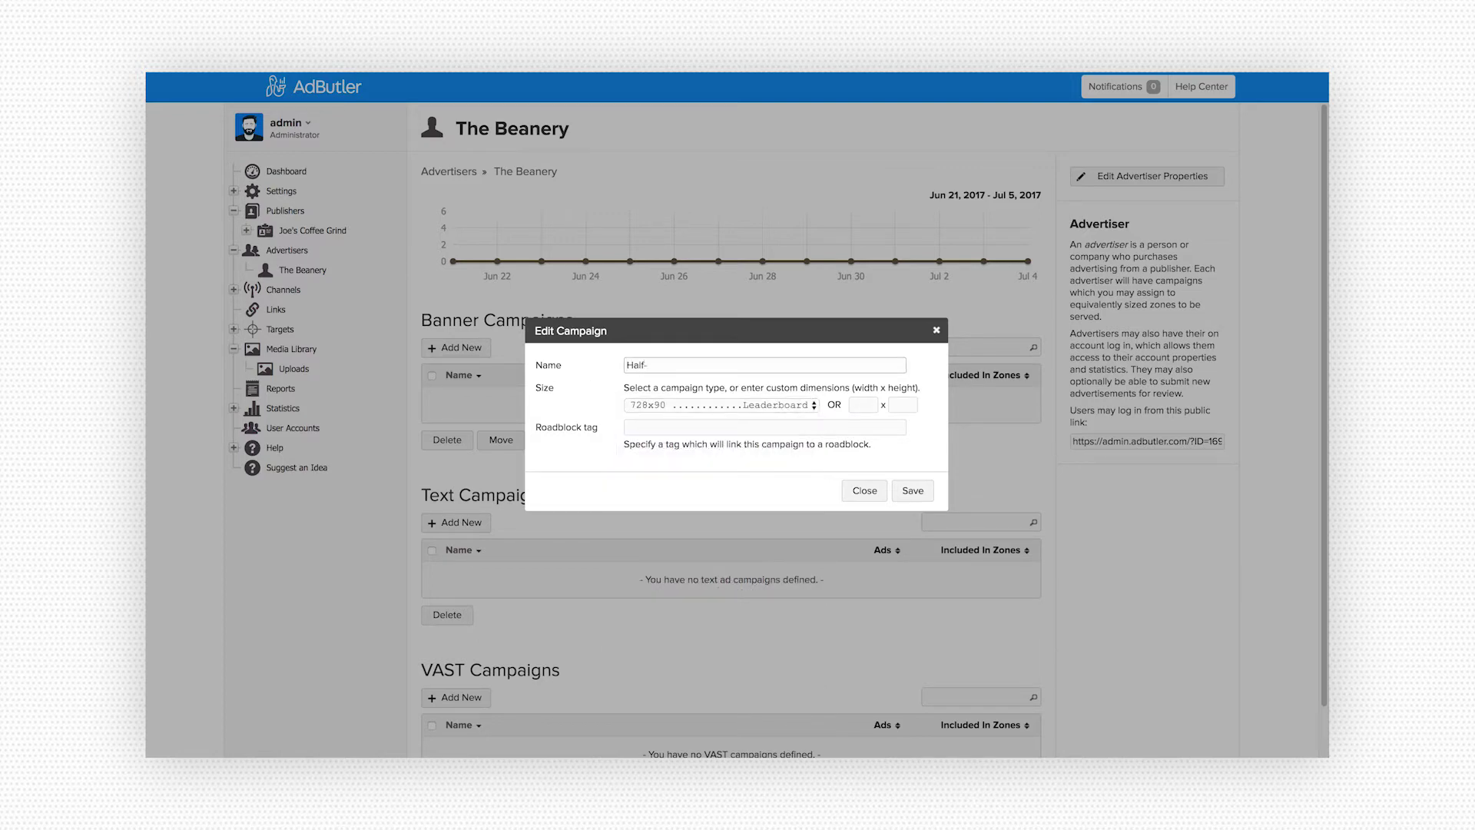
{"action": "type", "text": "Off Sale - Leaderboard"}
{"action": "left_click", "coordinate": [903, 491]}
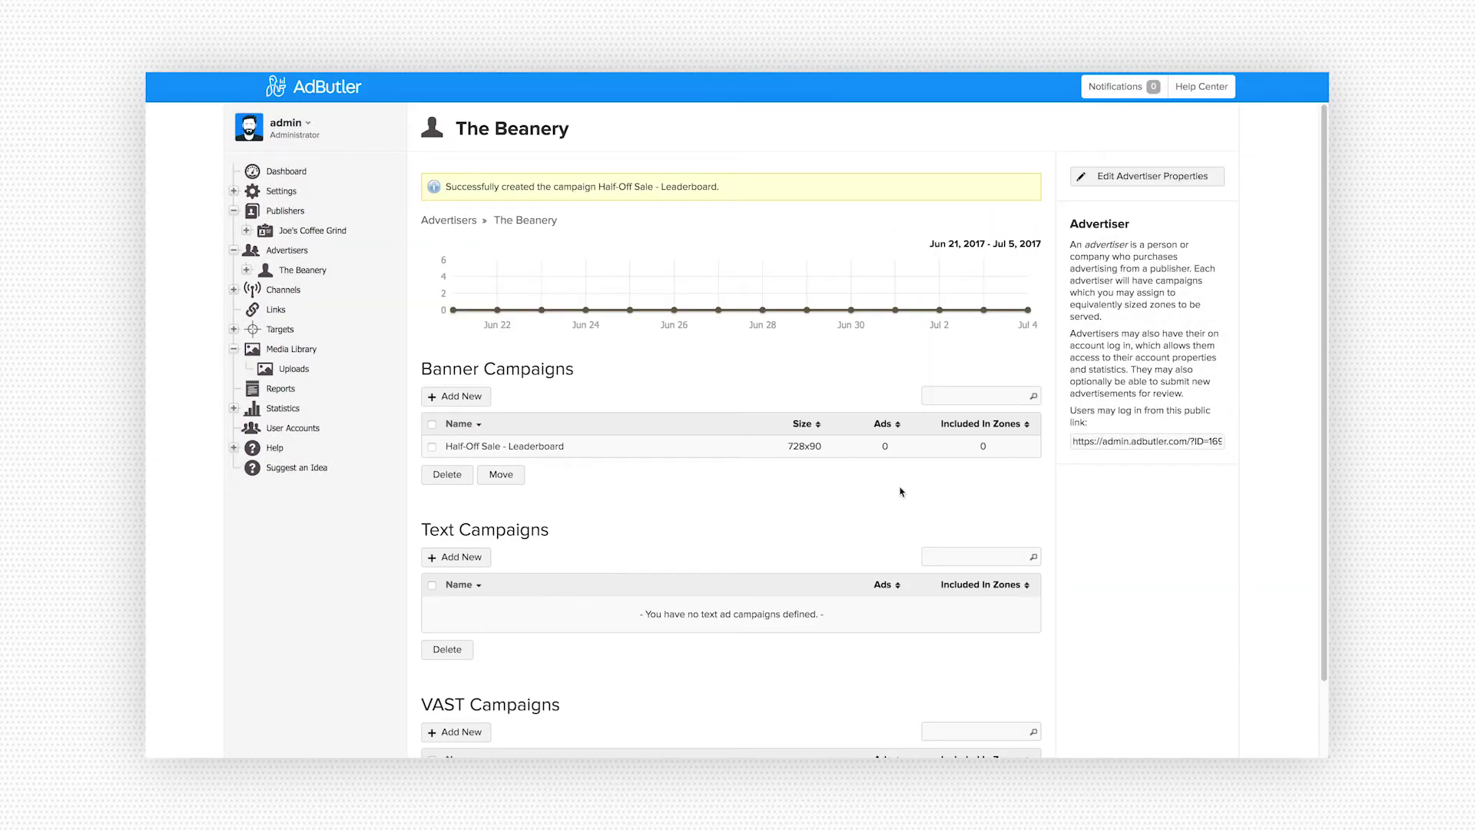
- Expand The Beanery, open the Half-Off Sale - Leaderboard campaign and start adding a banner
{"action": "left_click", "coordinate": [247, 270]}
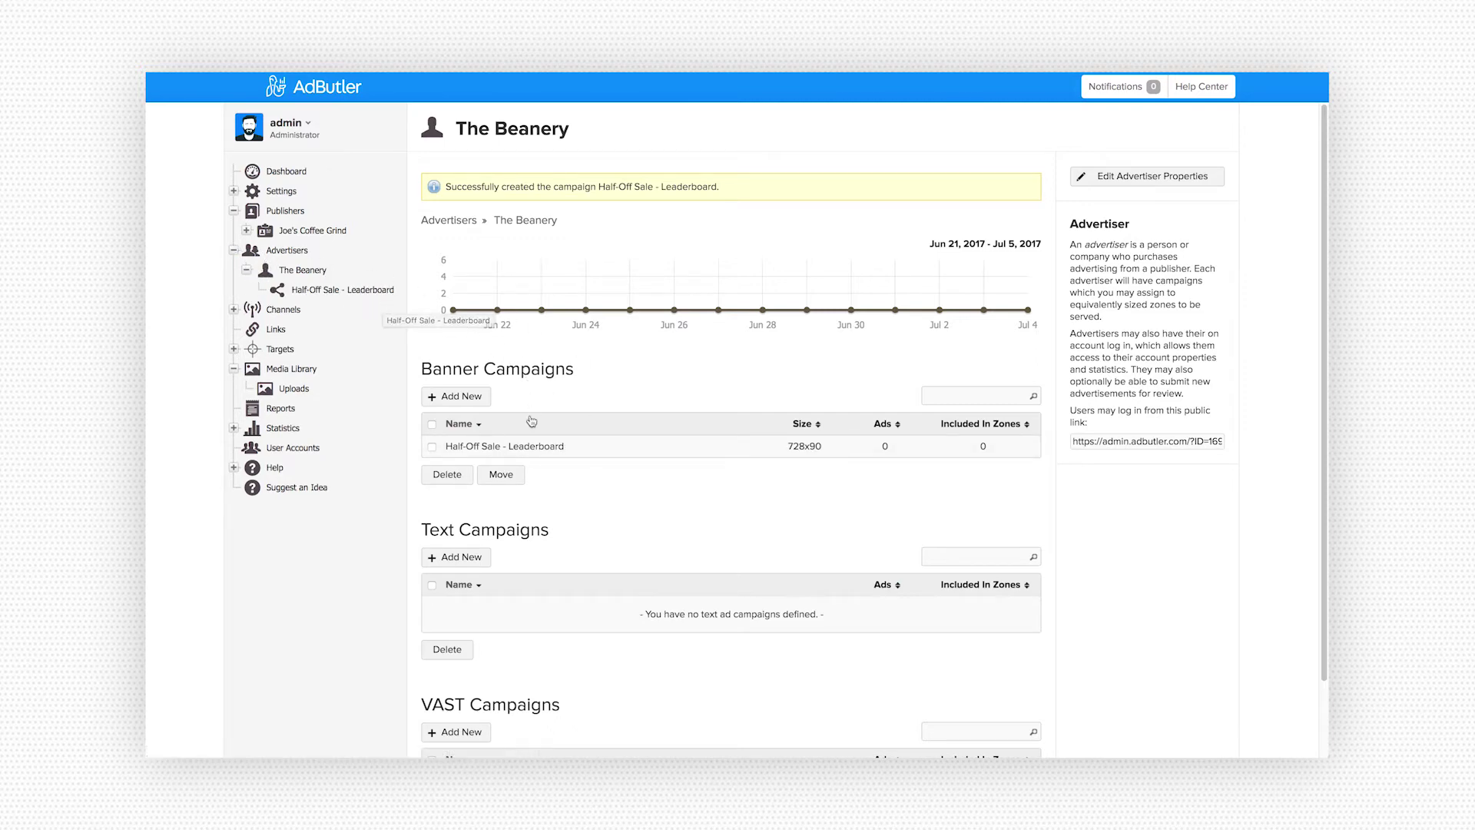
{"action": "left_click", "coordinate": [599, 445]}
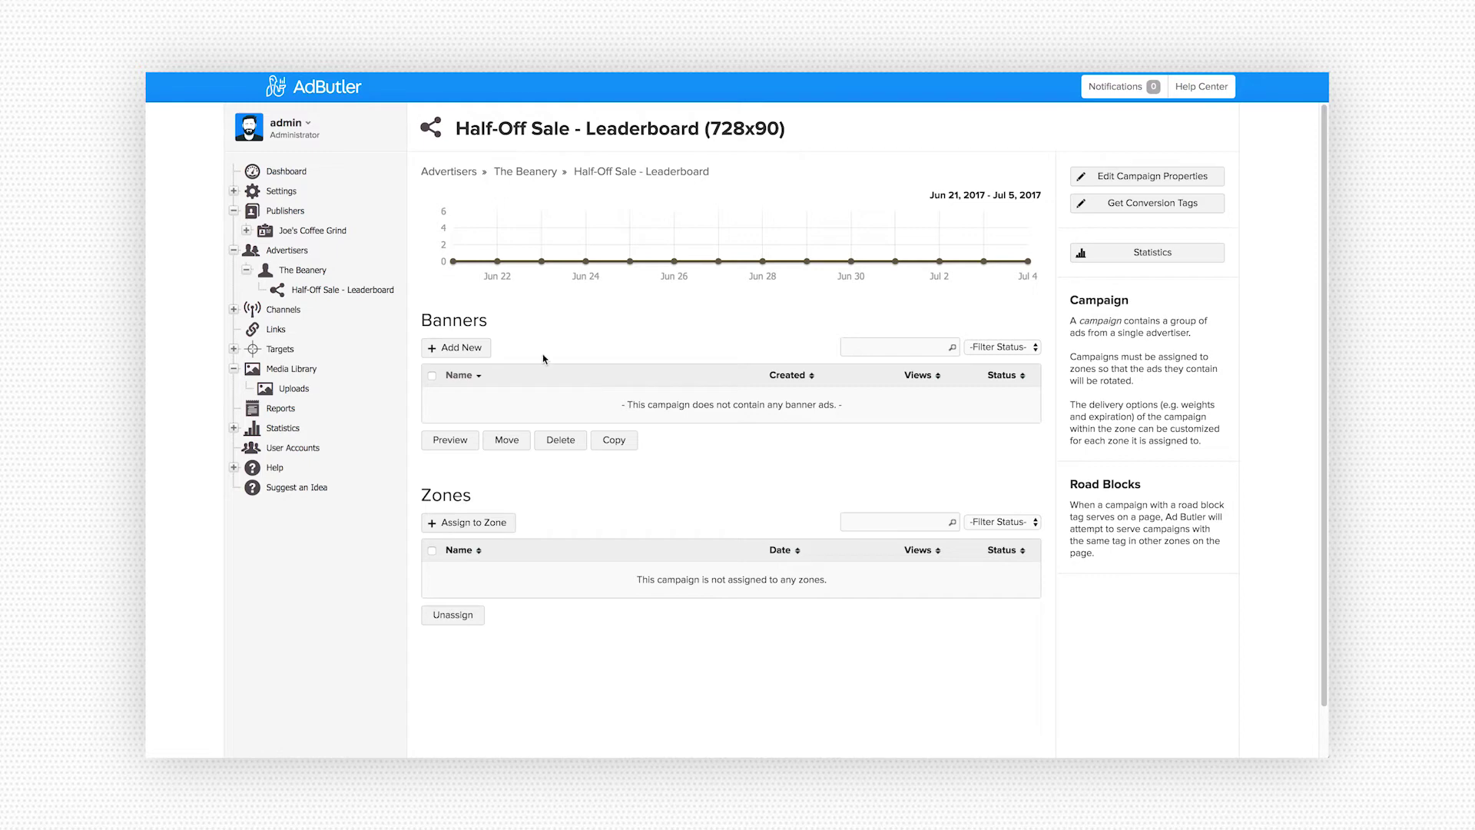
{"action": "left_click", "coordinate": [475, 349]}
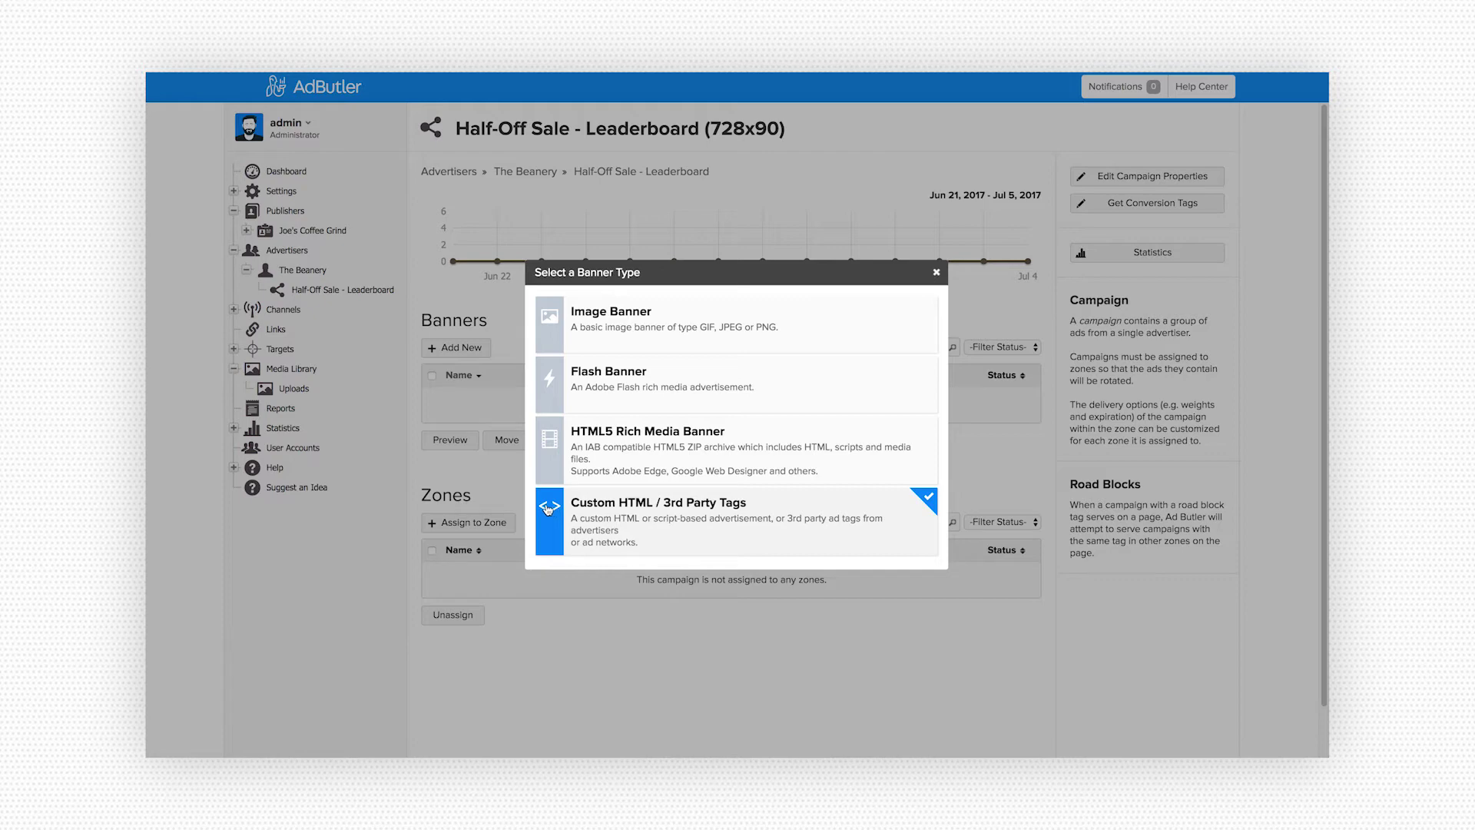
{"action": "left_click", "coordinate": [544, 334]}
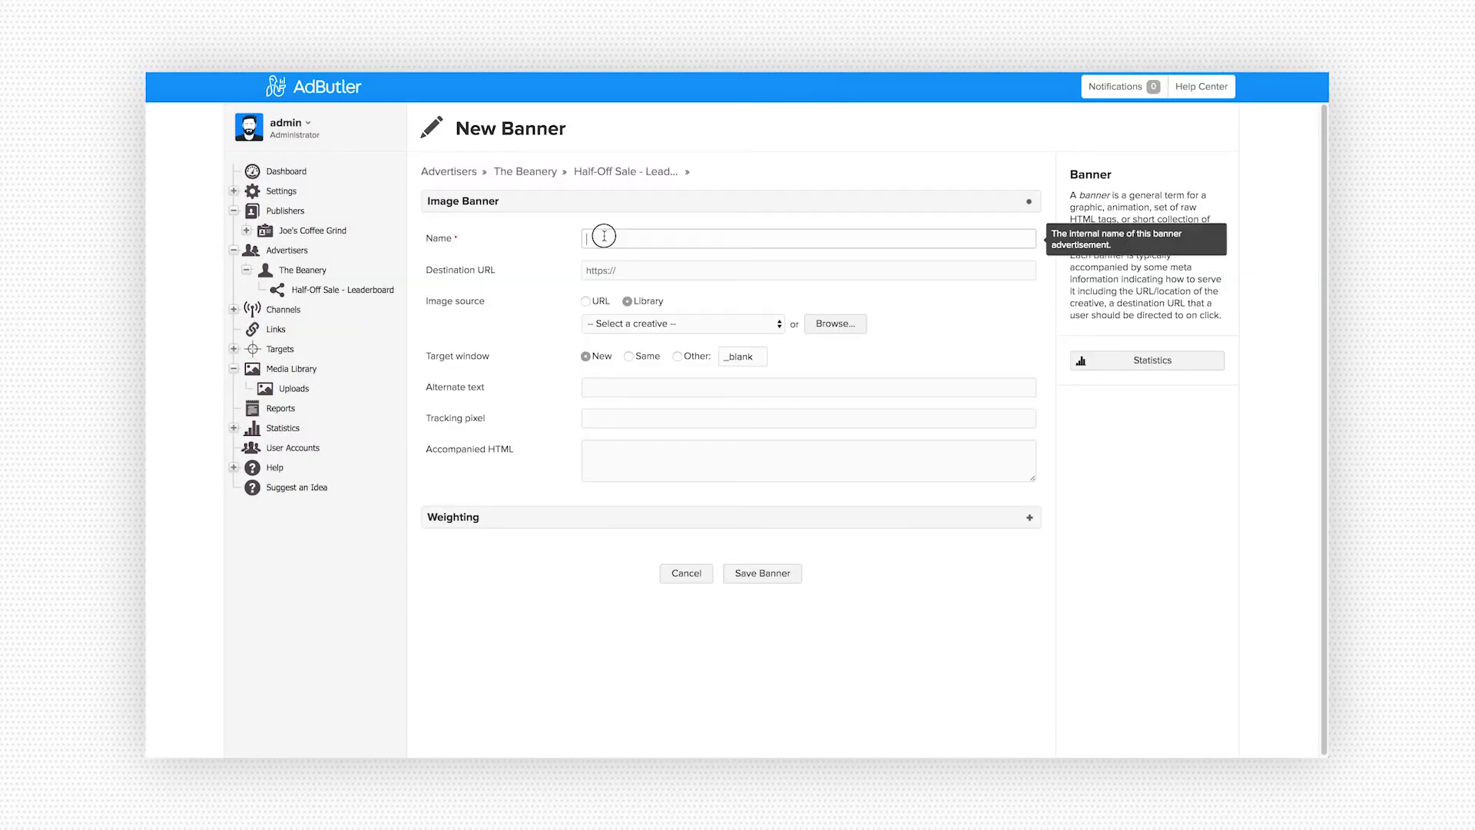
{"action": "mouse_move", "coordinate": [540, 263]}
{"action": "type", "text": "Half"}
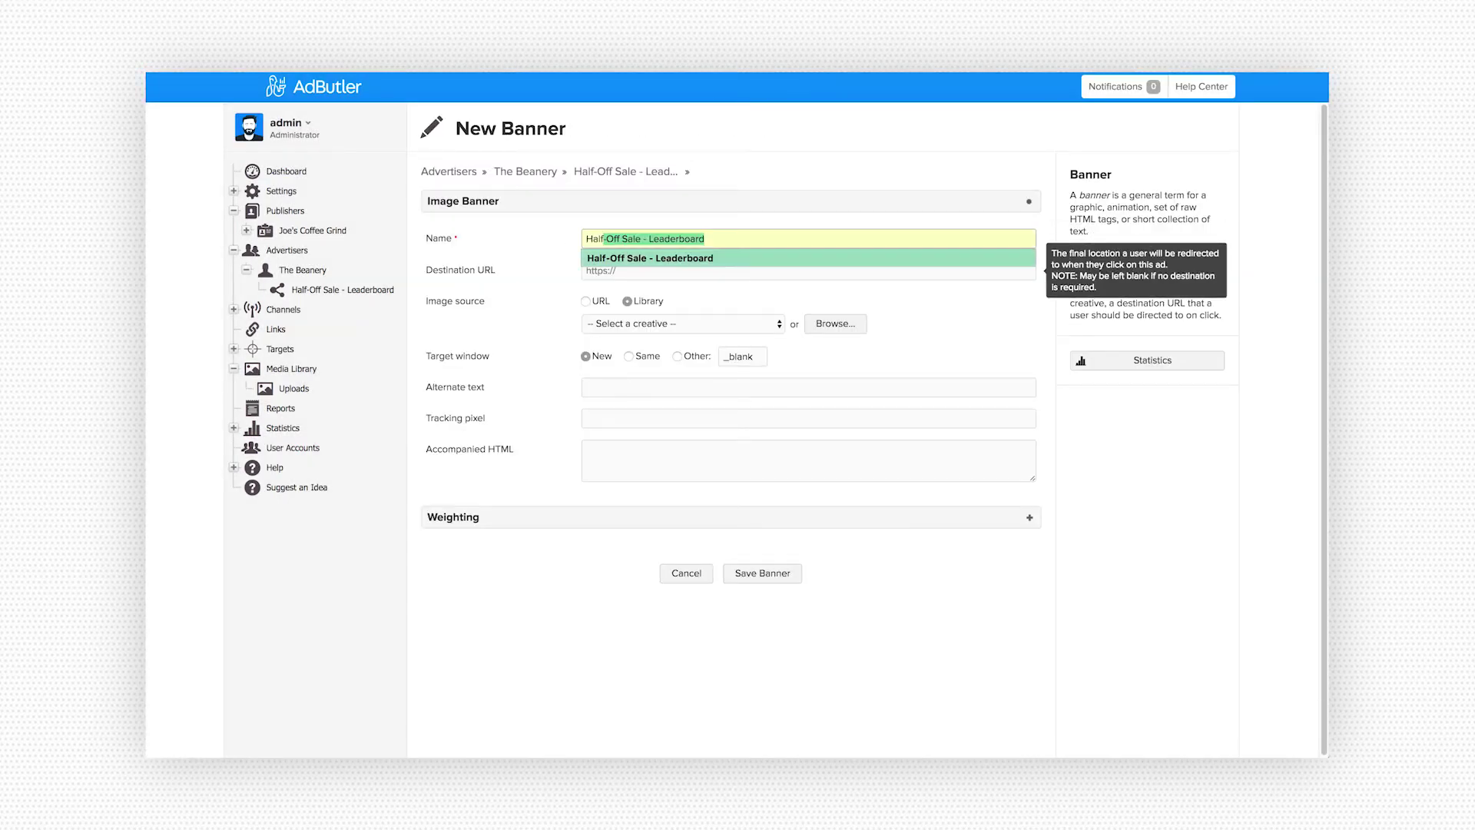
{"action": "mouse_move", "coordinate": [711, 248]}
{"action": "key", "text": "Down"}
{"action": "key", "text": "Return"}
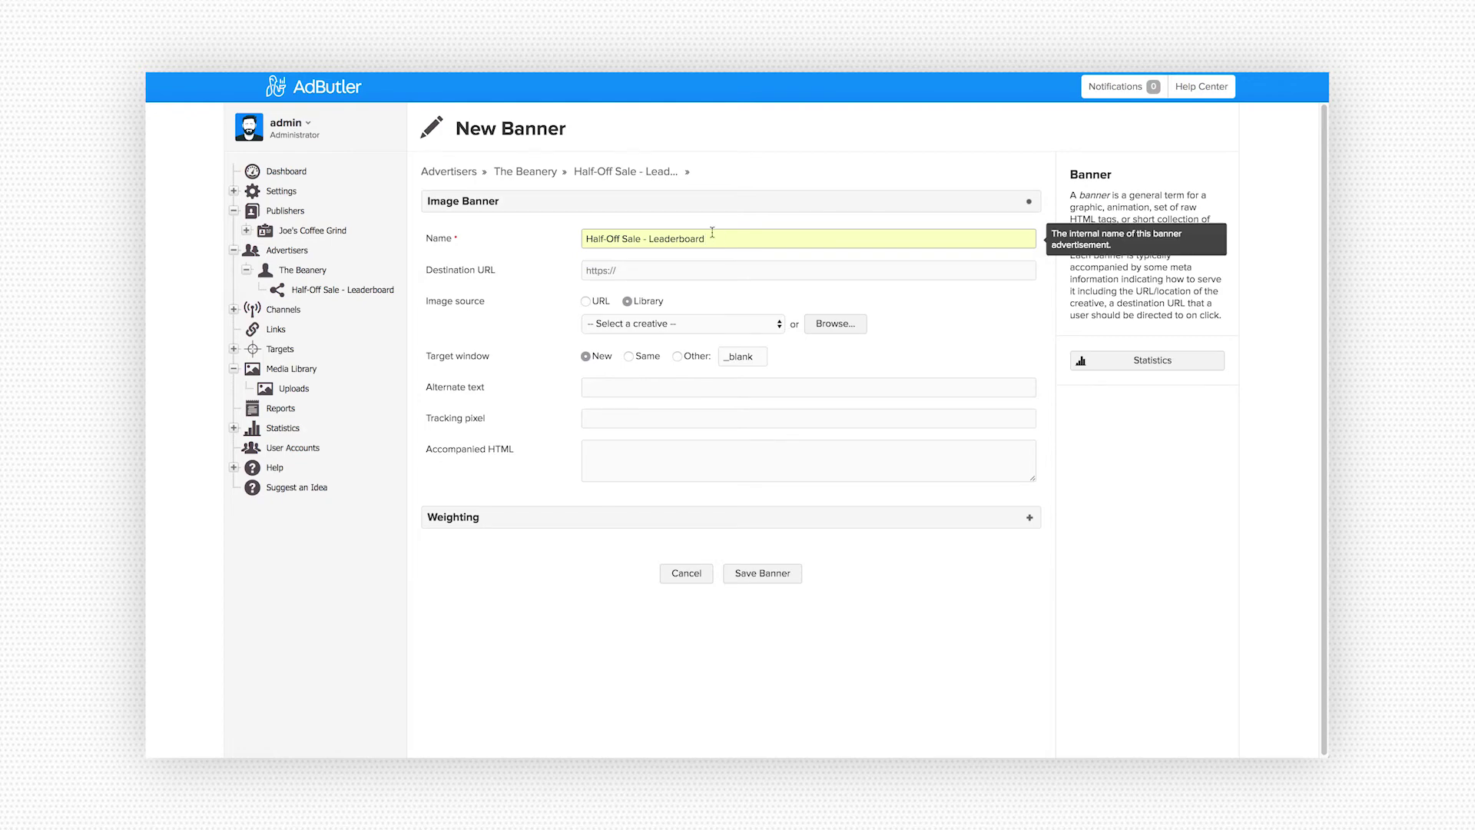
{"action": "type", "text": "Banner"}
{"action": "left_click", "coordinate": [662, 268]}
{"action": "type", "text": "https://"}
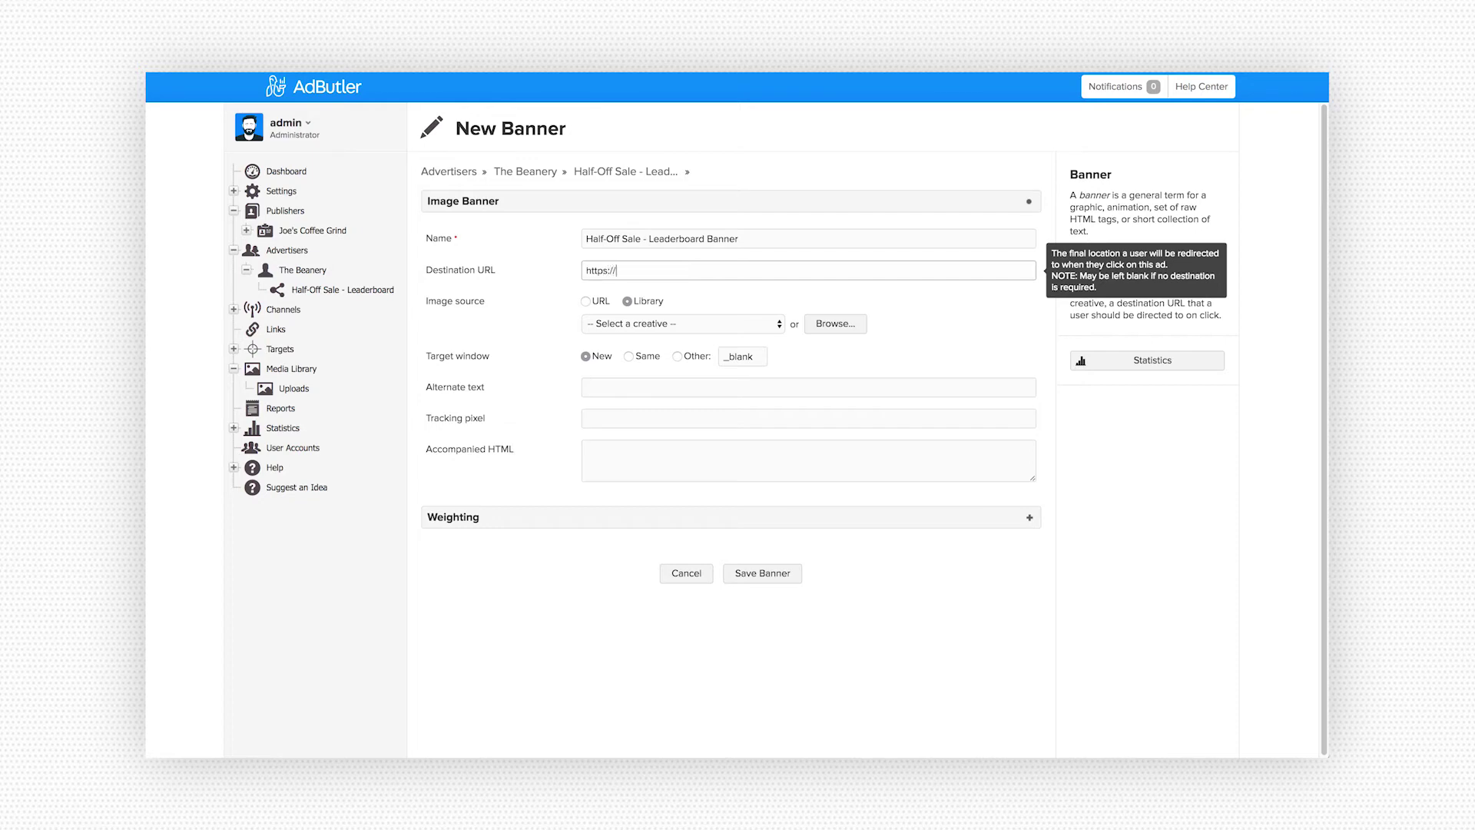
{"action": "type", "text": "www.thebeanery.com/halfoffsale"}
- Load beanery_halfoffsale_728x90.png from the library as the banner image
{"action": "left_click", "coordinate": [599, 302]}
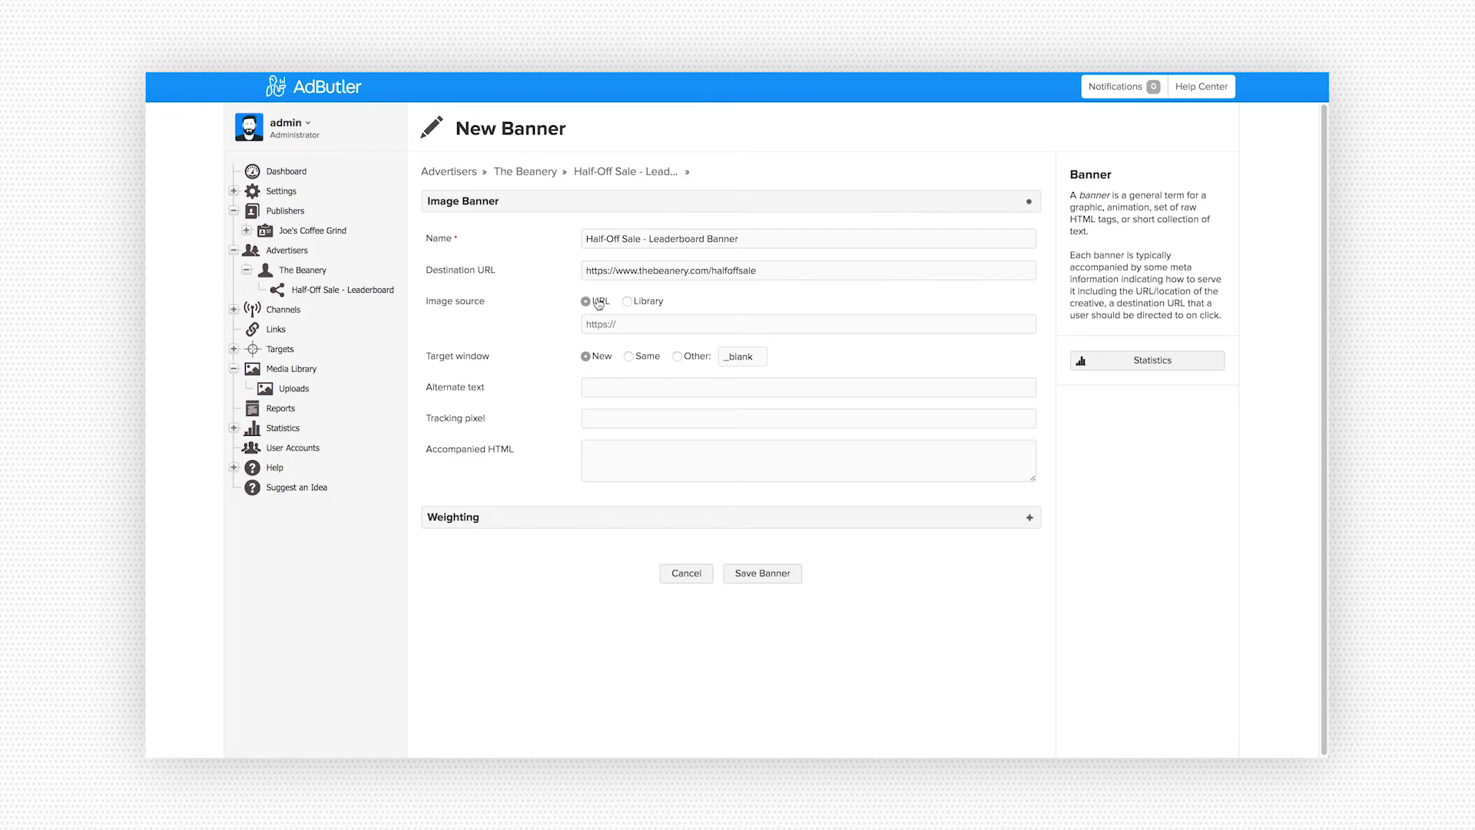
{"action": "left_click", "coordinate": [622, 326]}
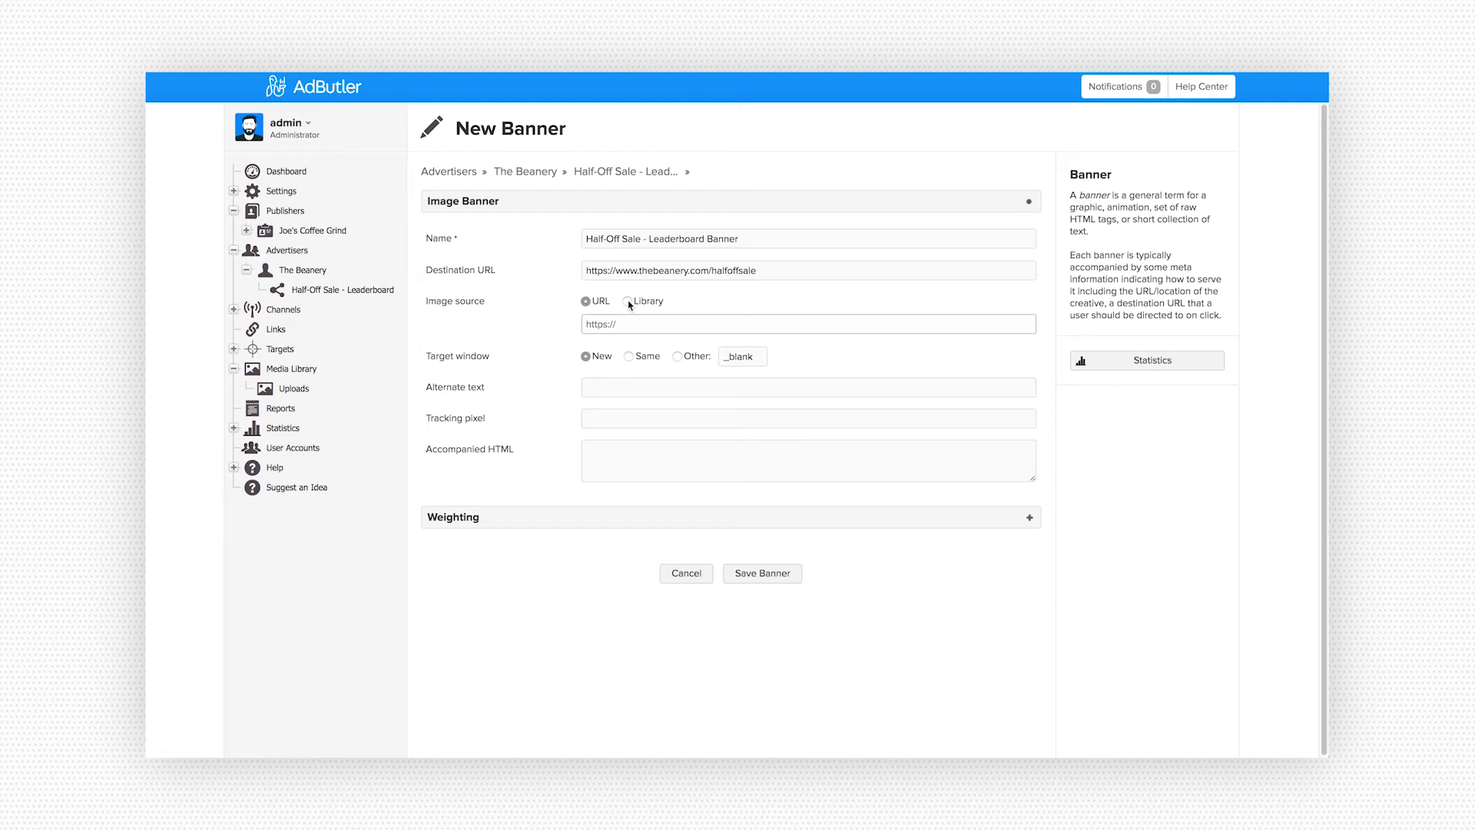
{"action": "left_click", "coordinate": [627, 302]}
{"action": "left_click", "coordinate": [836, 323]}
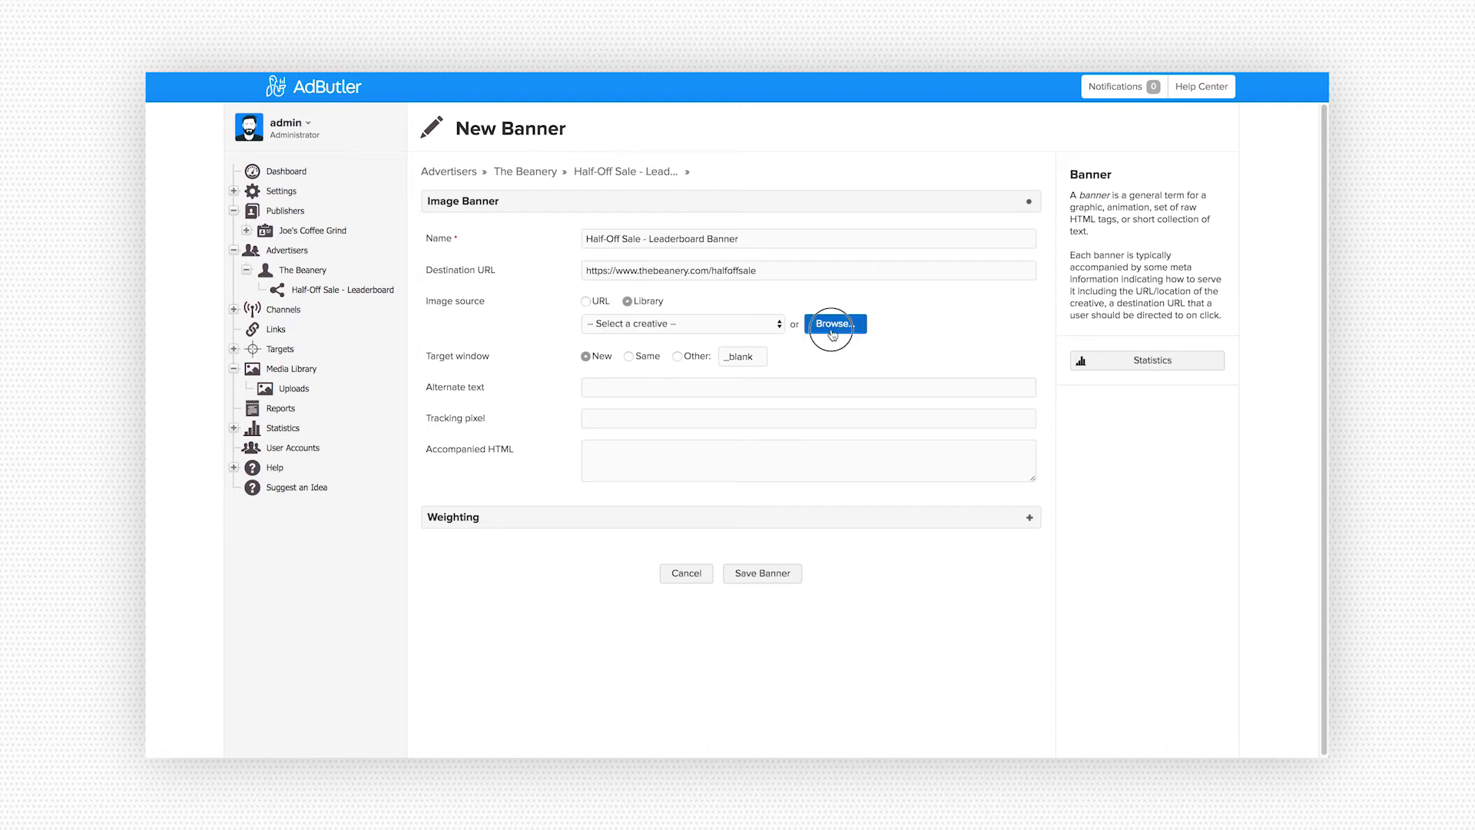
{"action": "left_click", "coordinate": [657, 105]}
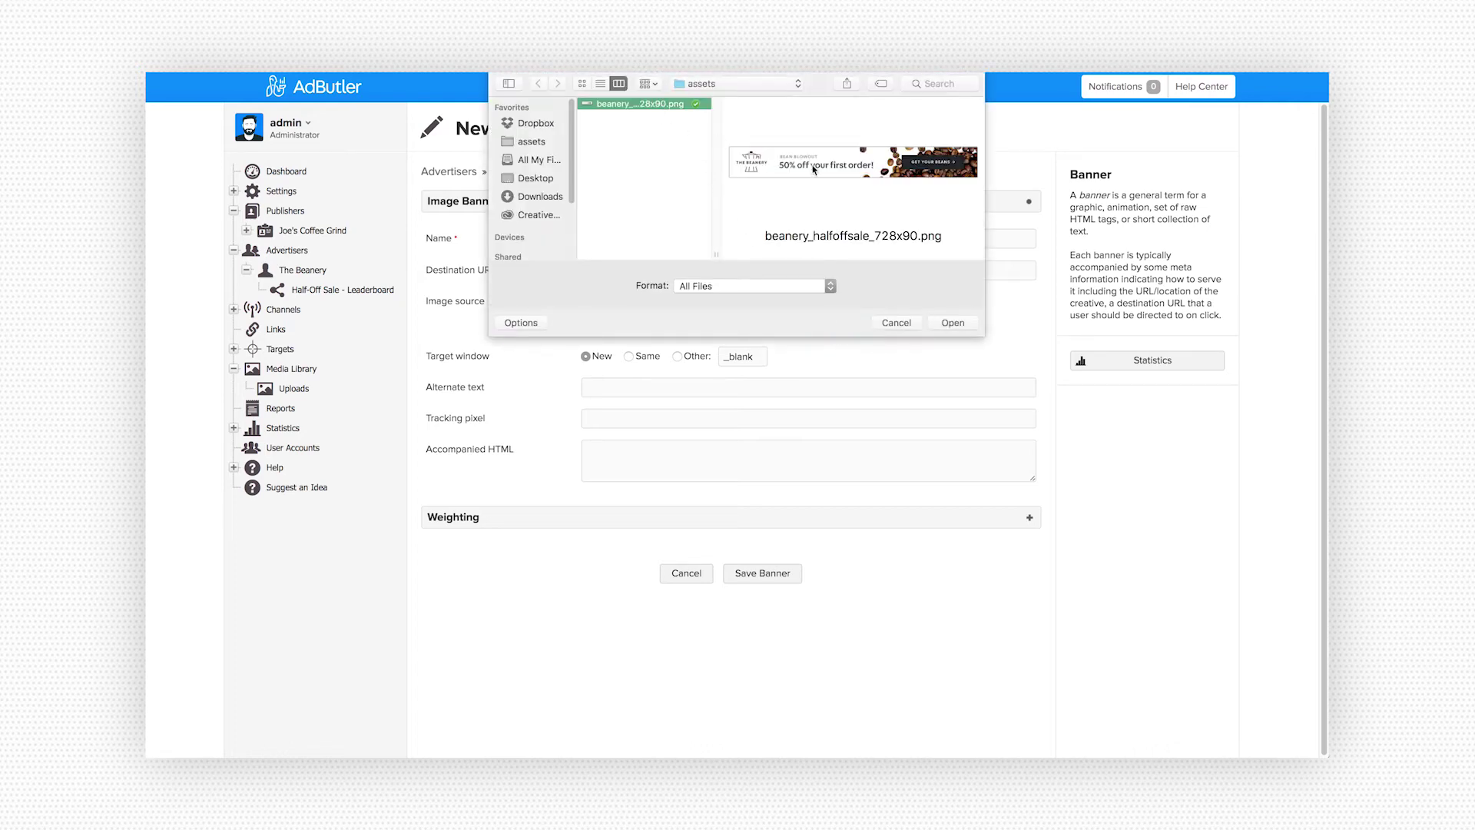
{"action": "left_click", "coordinate": [953, 323]}
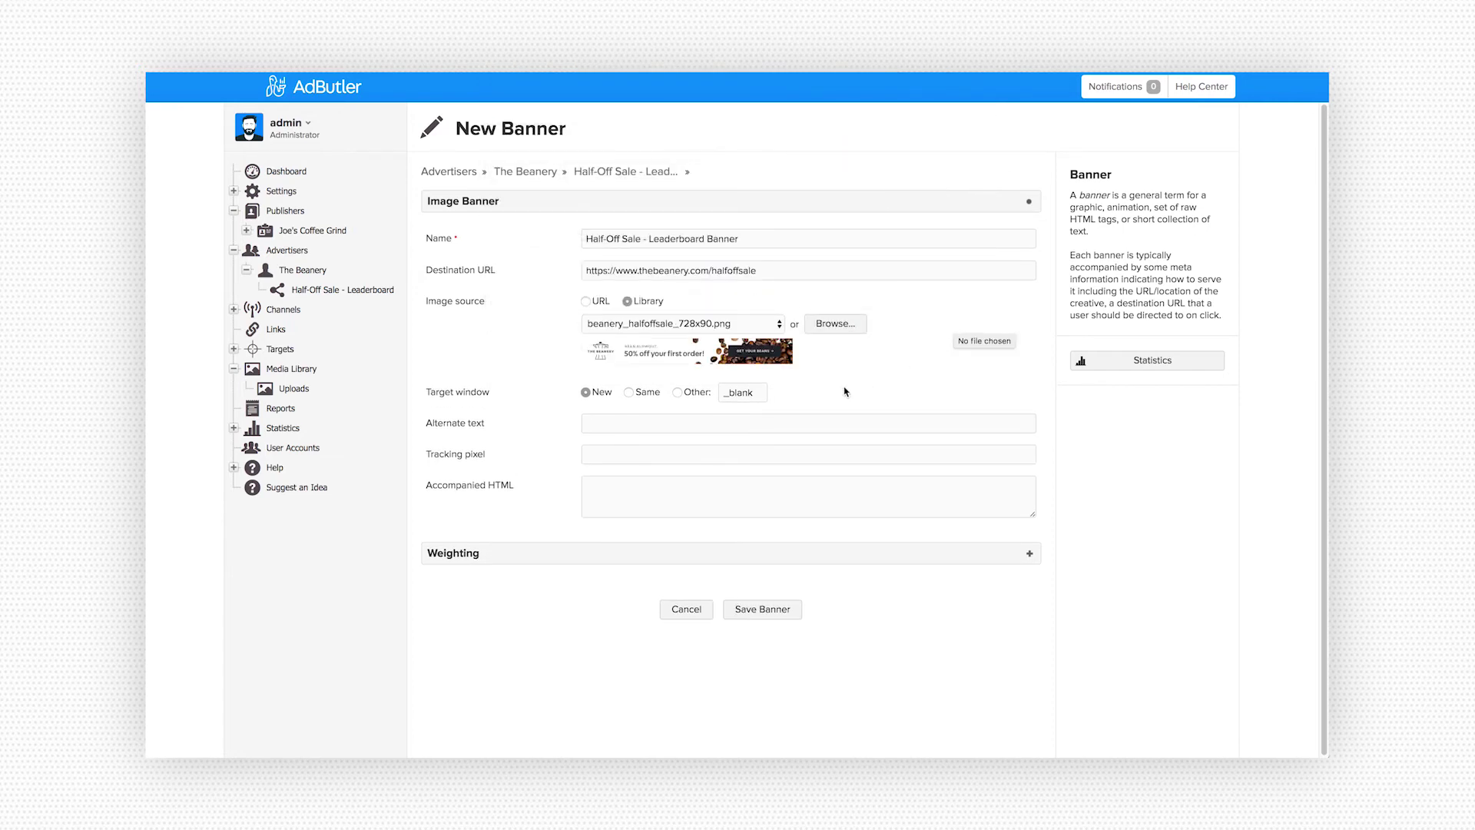
- Set alternate text 'The Beanery - 50% off all new orders' and save the banner
{"action": "left_click", "coordinate": [669, 422]}
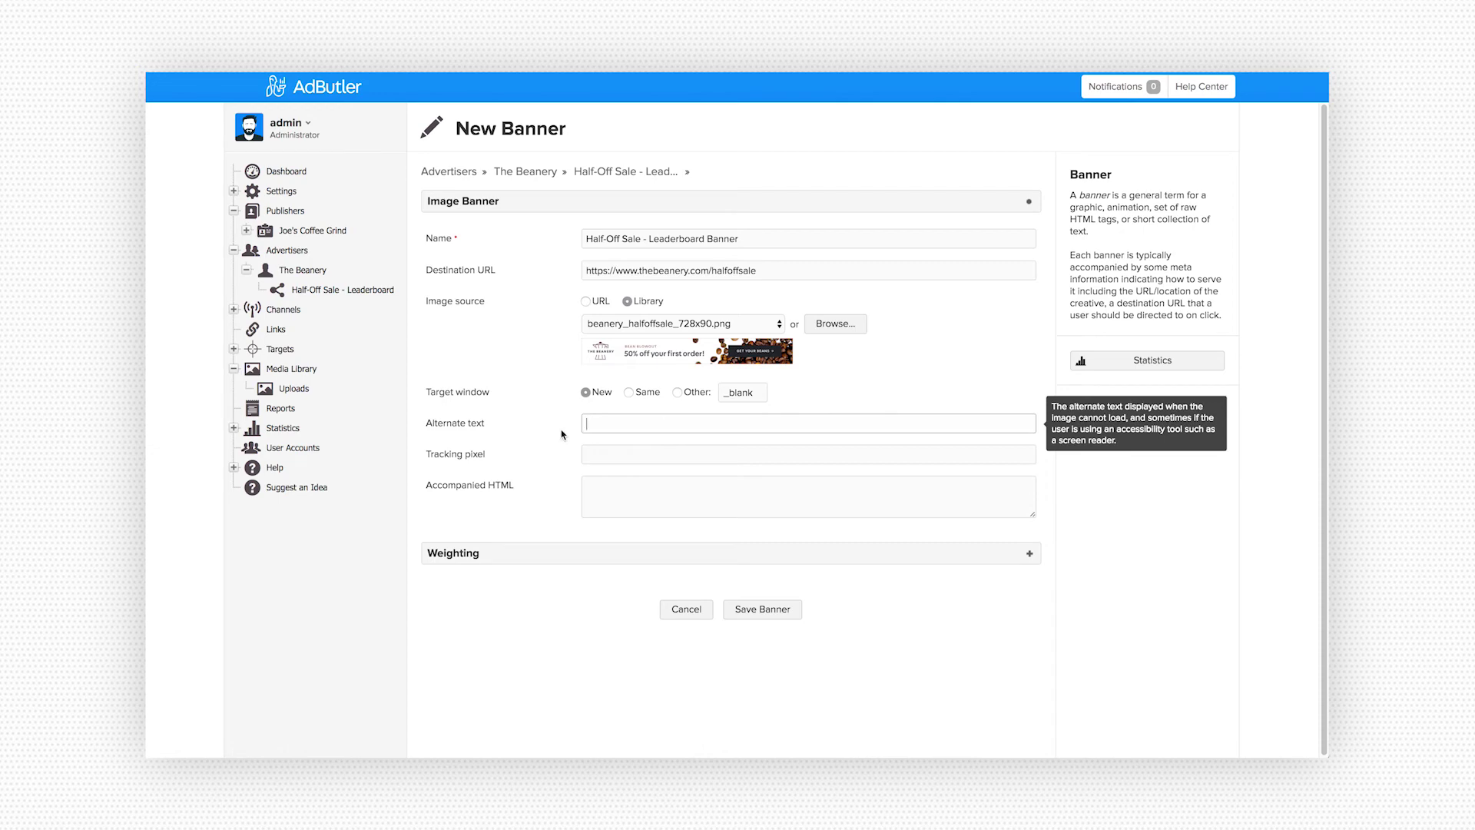
{"action": "type", "text": "The Beanery - 50% off all new orders"}
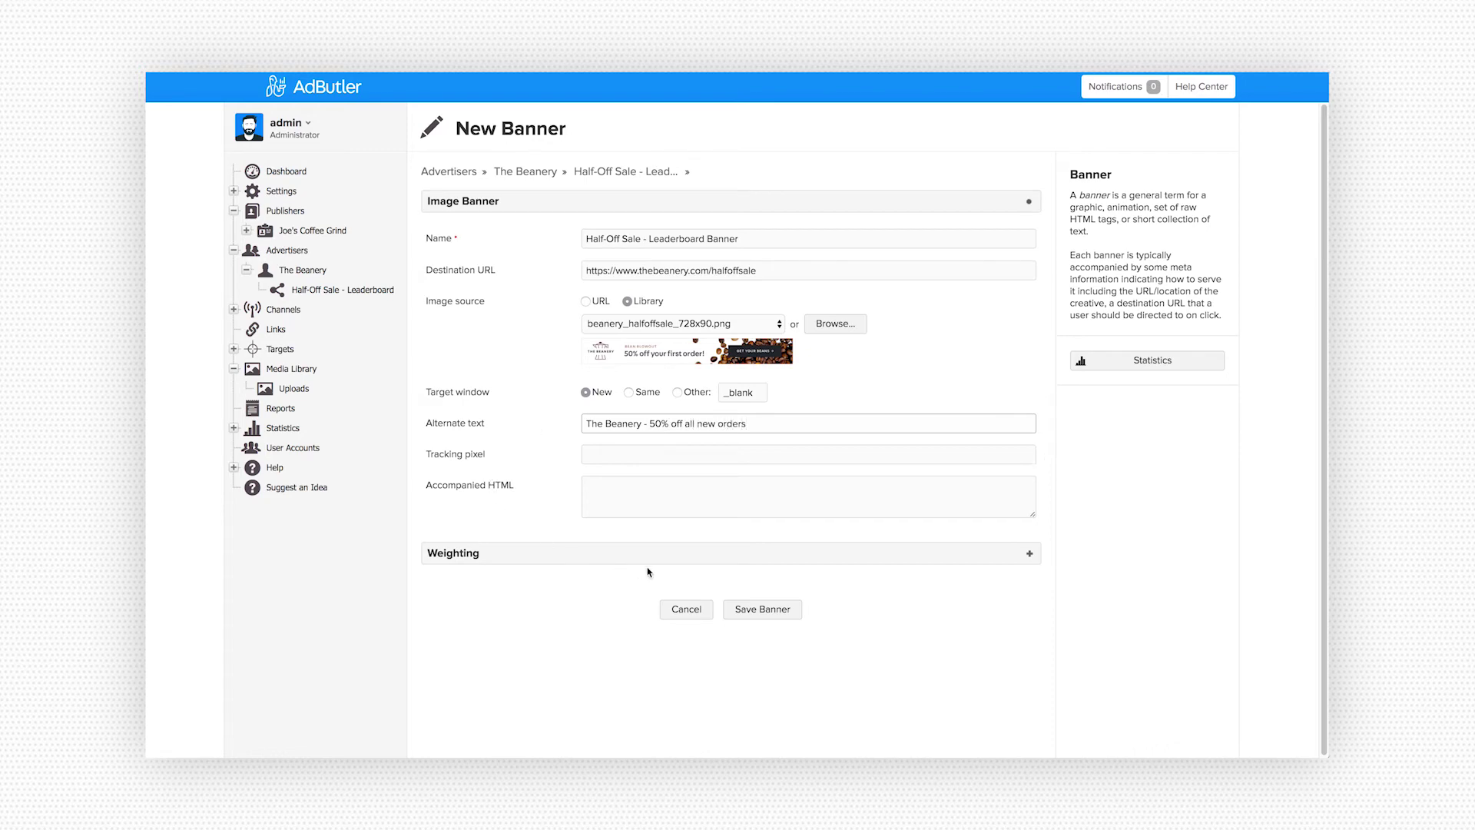
{"action": "left_click", "coordinate": [768, 613]}
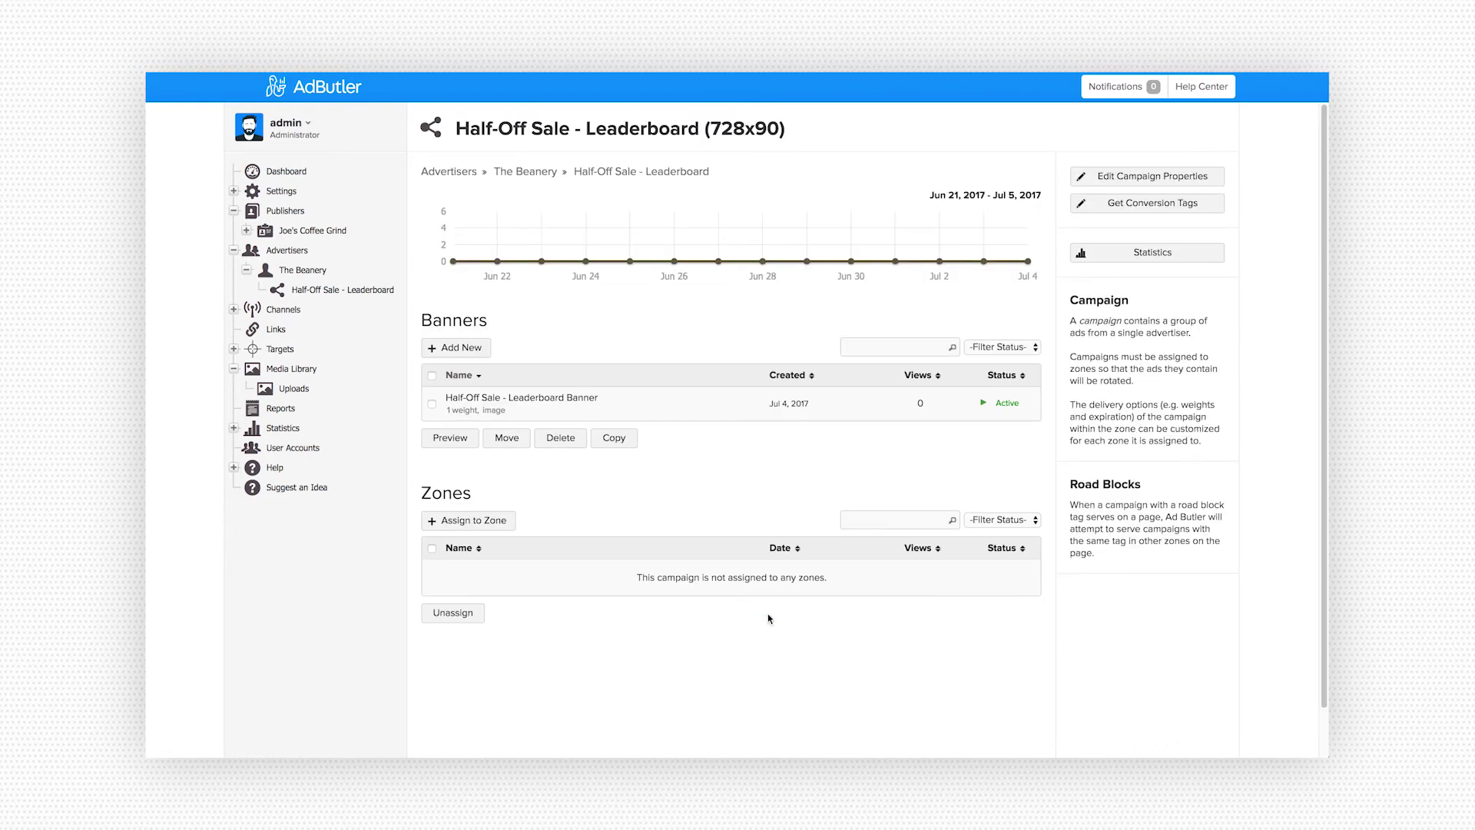
- Assign the campaign to the Homepage - Leaderboard zone, reviewing its assignment settings, and save it
{"action": "left_click", "coordinate": [497, 521]}
{"action": "left_click", "coordinate": [449, 262]}
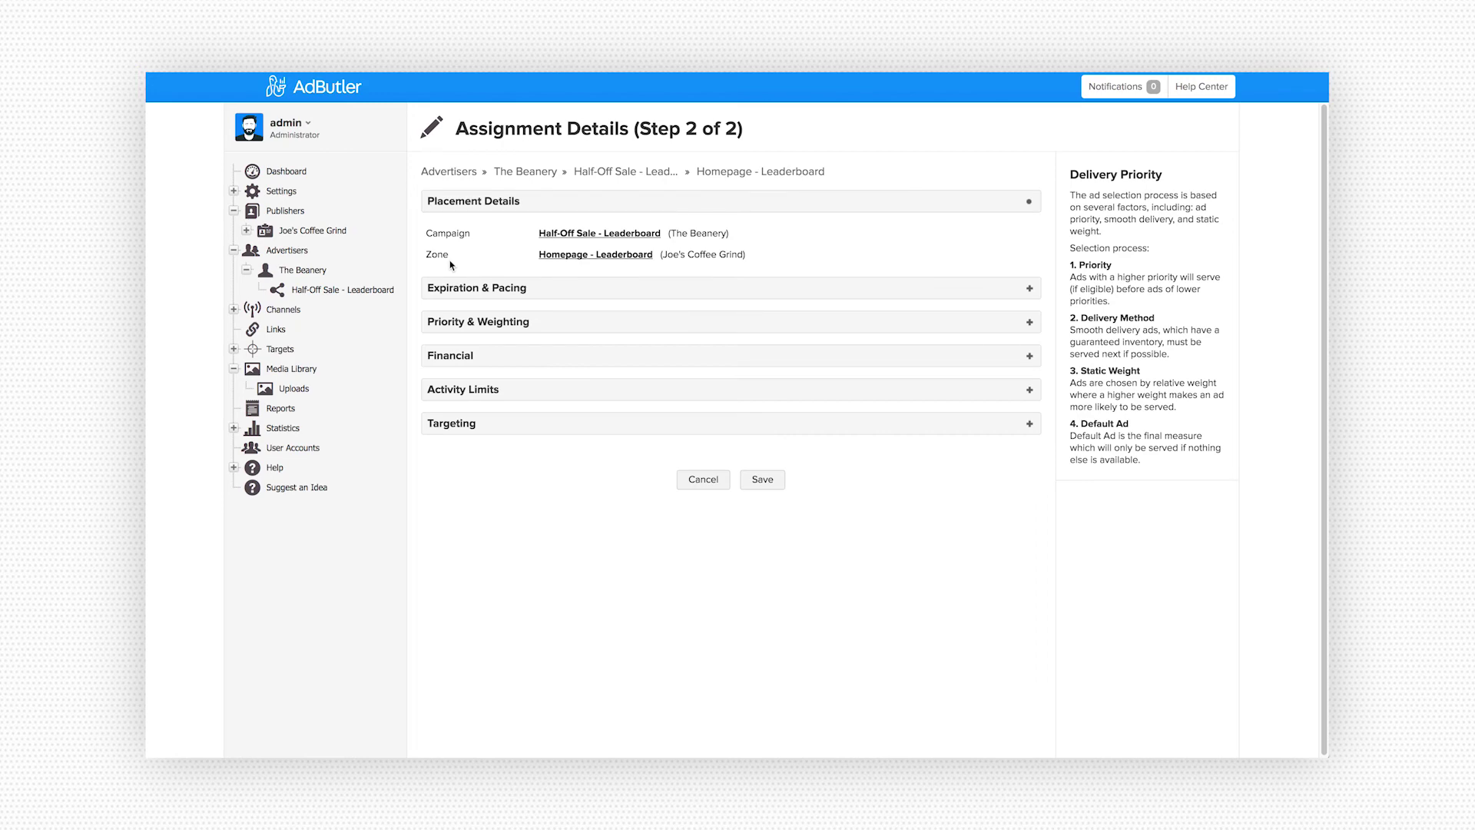
{"action": "left_click", "coordinate": [591, 287]}
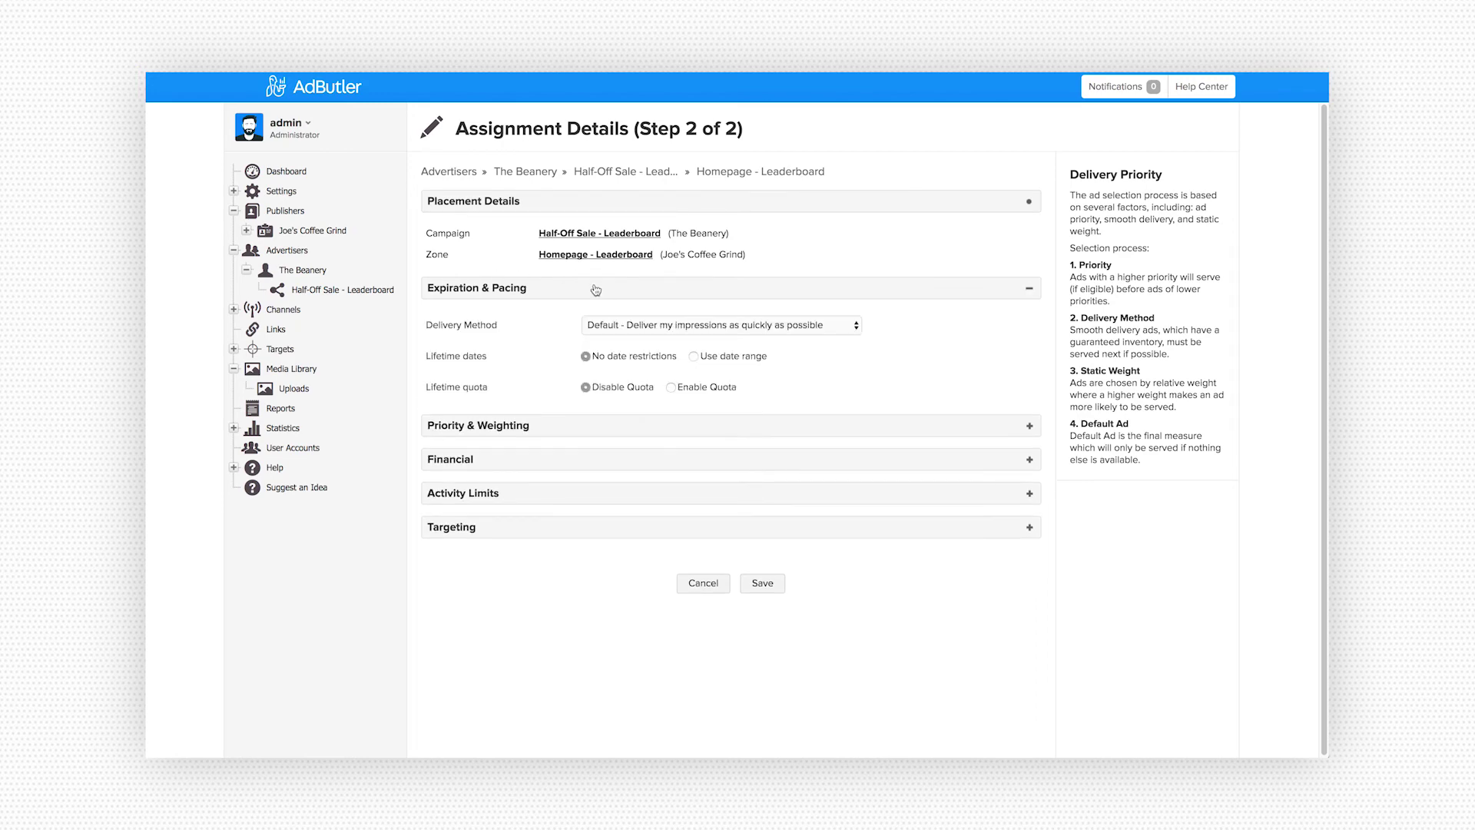
{"action": "left_click", "coordinate": [588, 321]}
{"action": "left_click", "coordinate": [586, 355]}
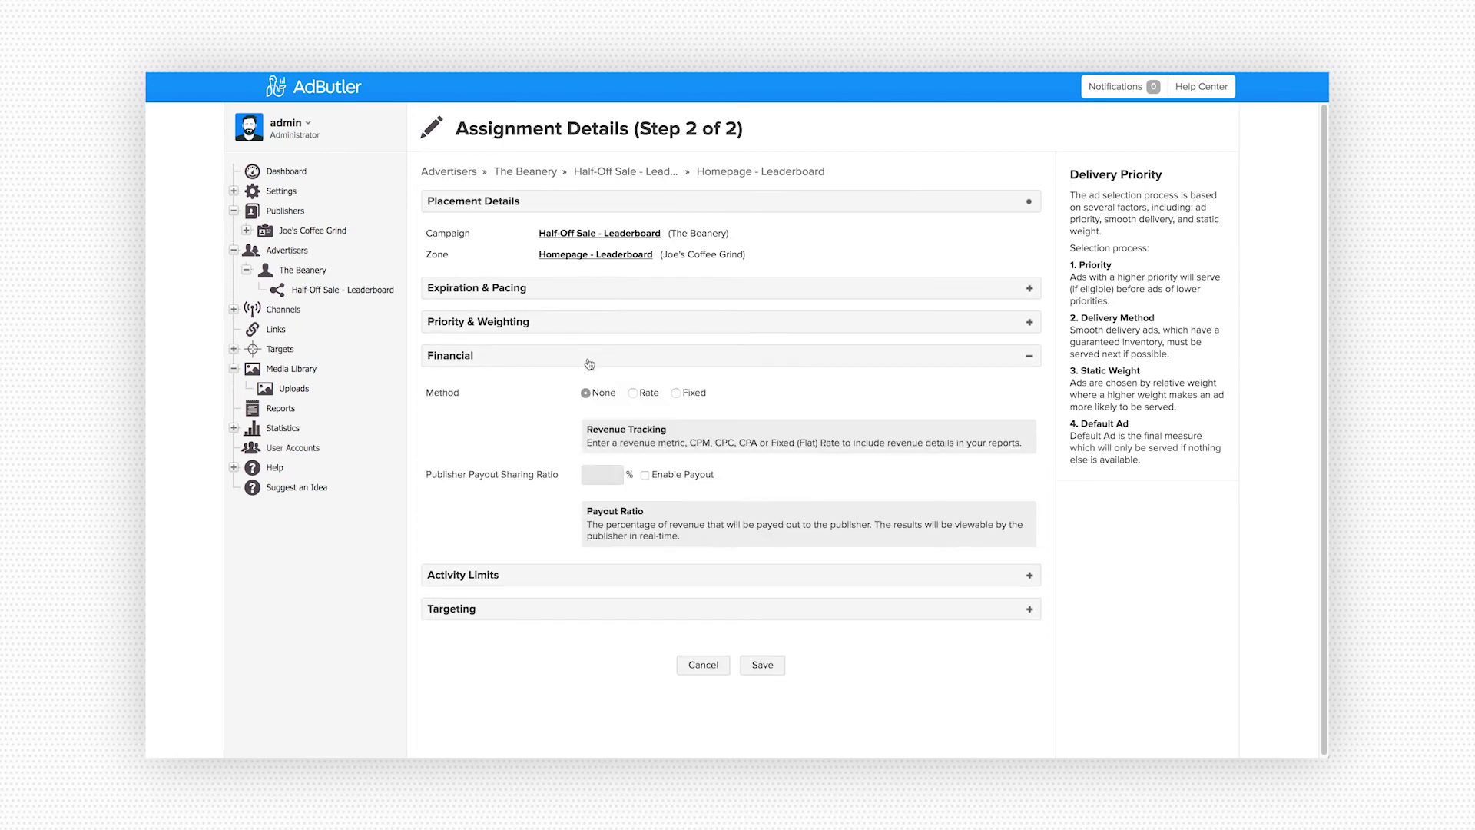
{"action": "left_click", "coordinate": [576, 394]}
{"action": "left_click", "coordinate": [581, 425]}
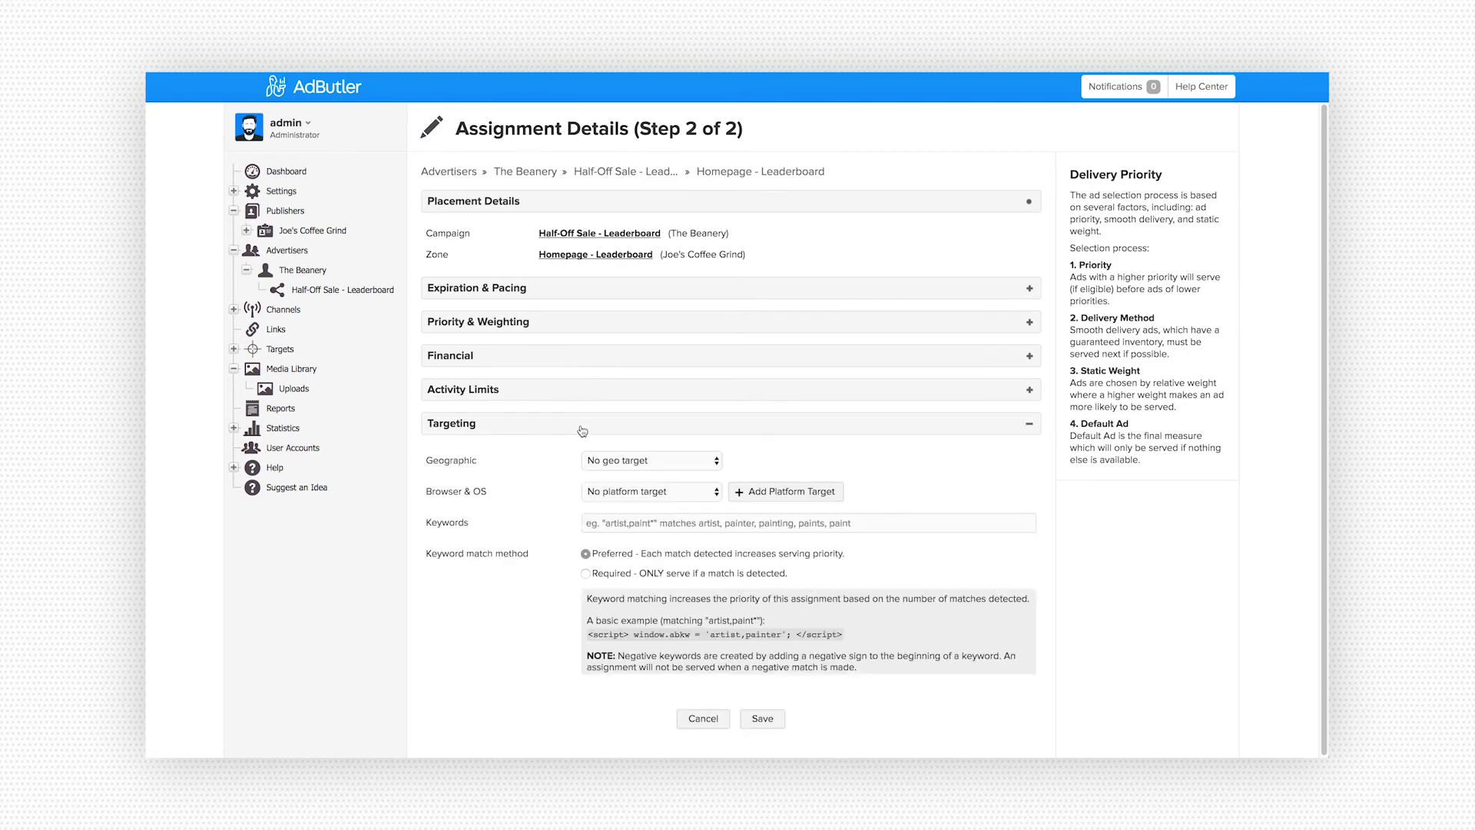
{"action": "left_click", "coordinate": [581, 430]}
{"action": "left_click", "coordinate": [776, 487]}
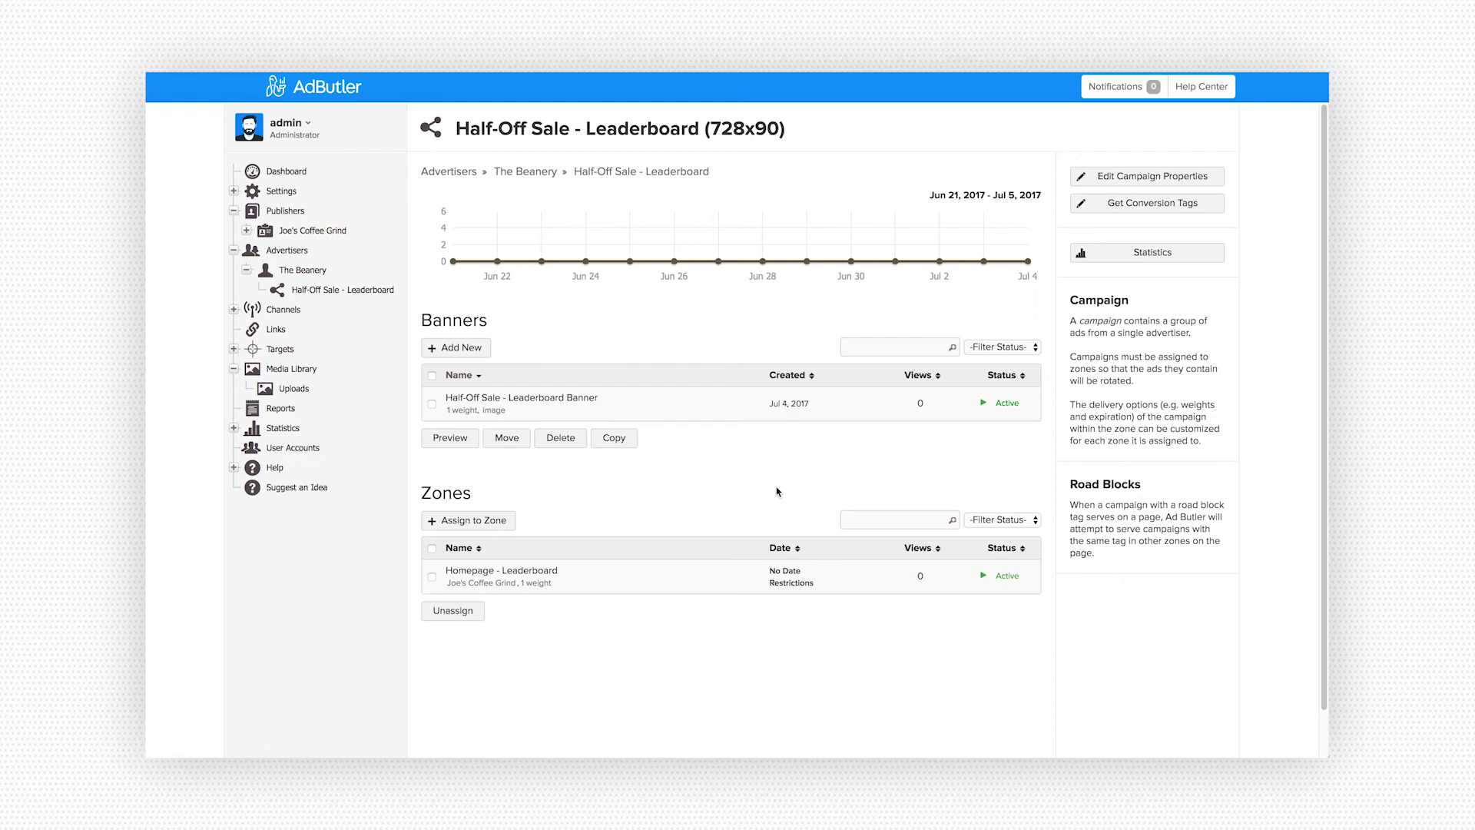
- Open Joe's Coffee Grind's Homepage - Leaderboard zone and preview the Half-Off Sale campaign banner
{"action": "left_click", "coordinate": [247, 231]}
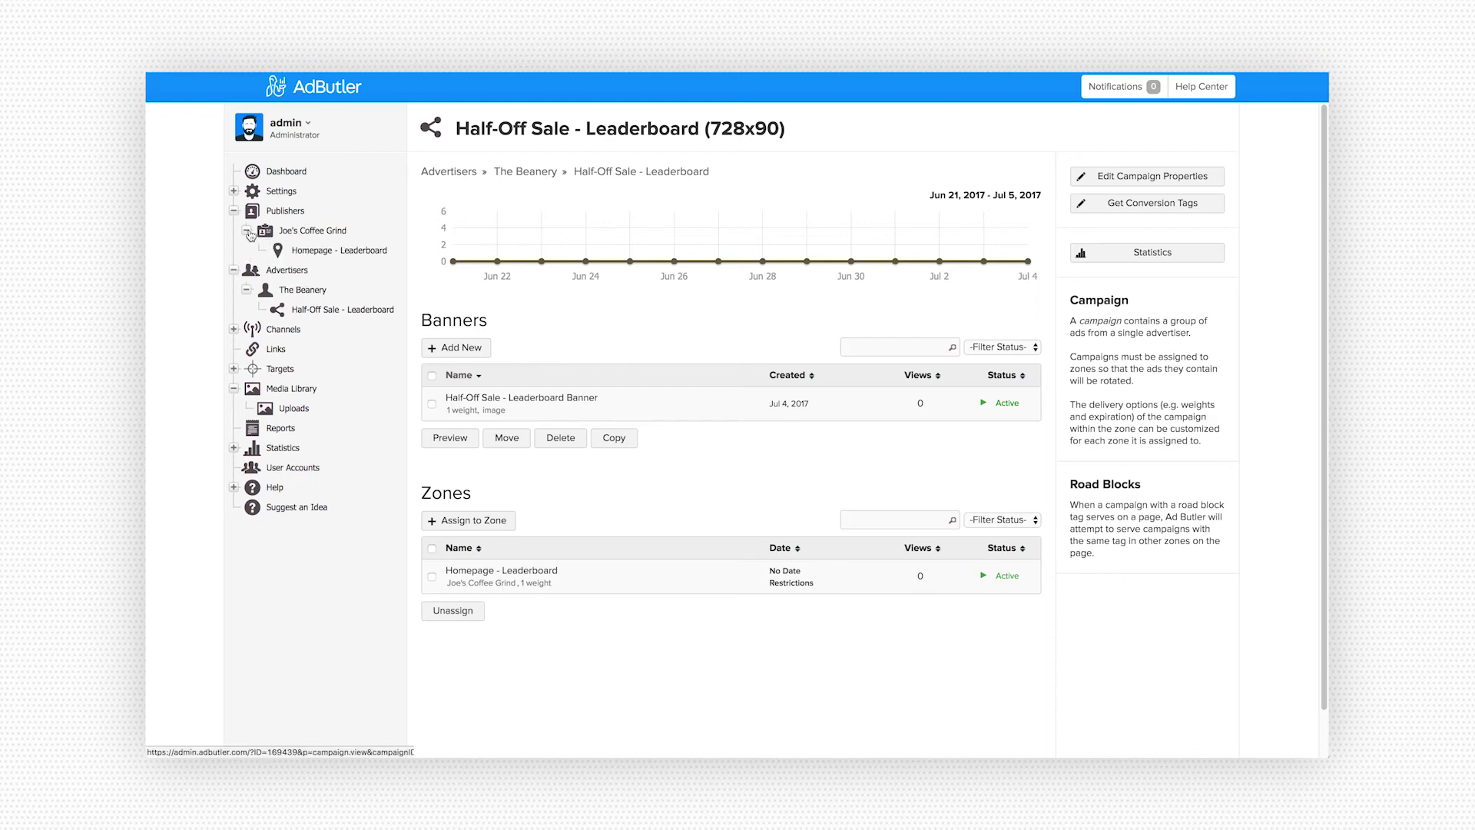
{"action": "left_click", "coordinate": [326, 252]}
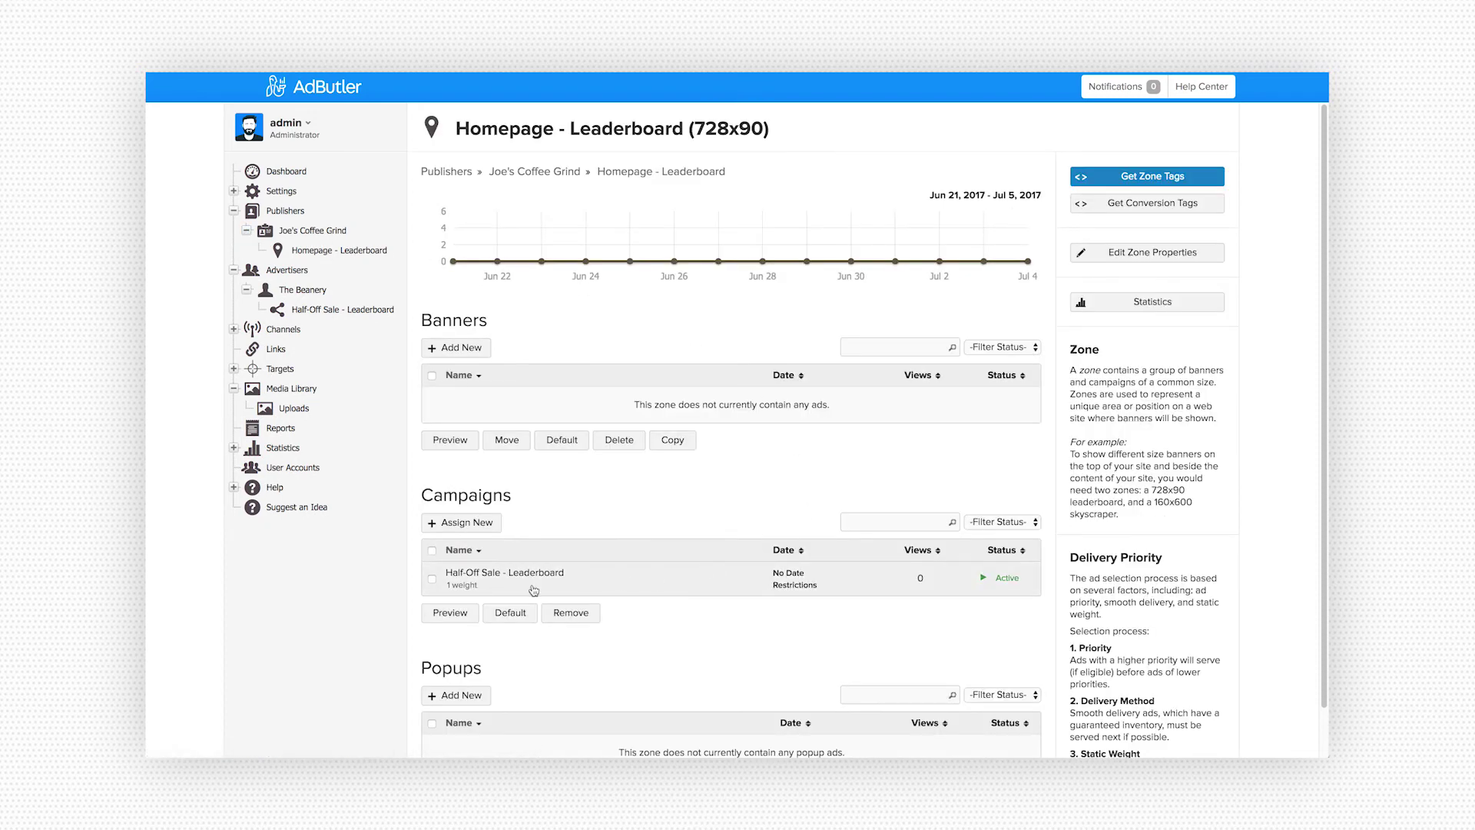
{"action": "left_click", "coordinate": [465, 612]}
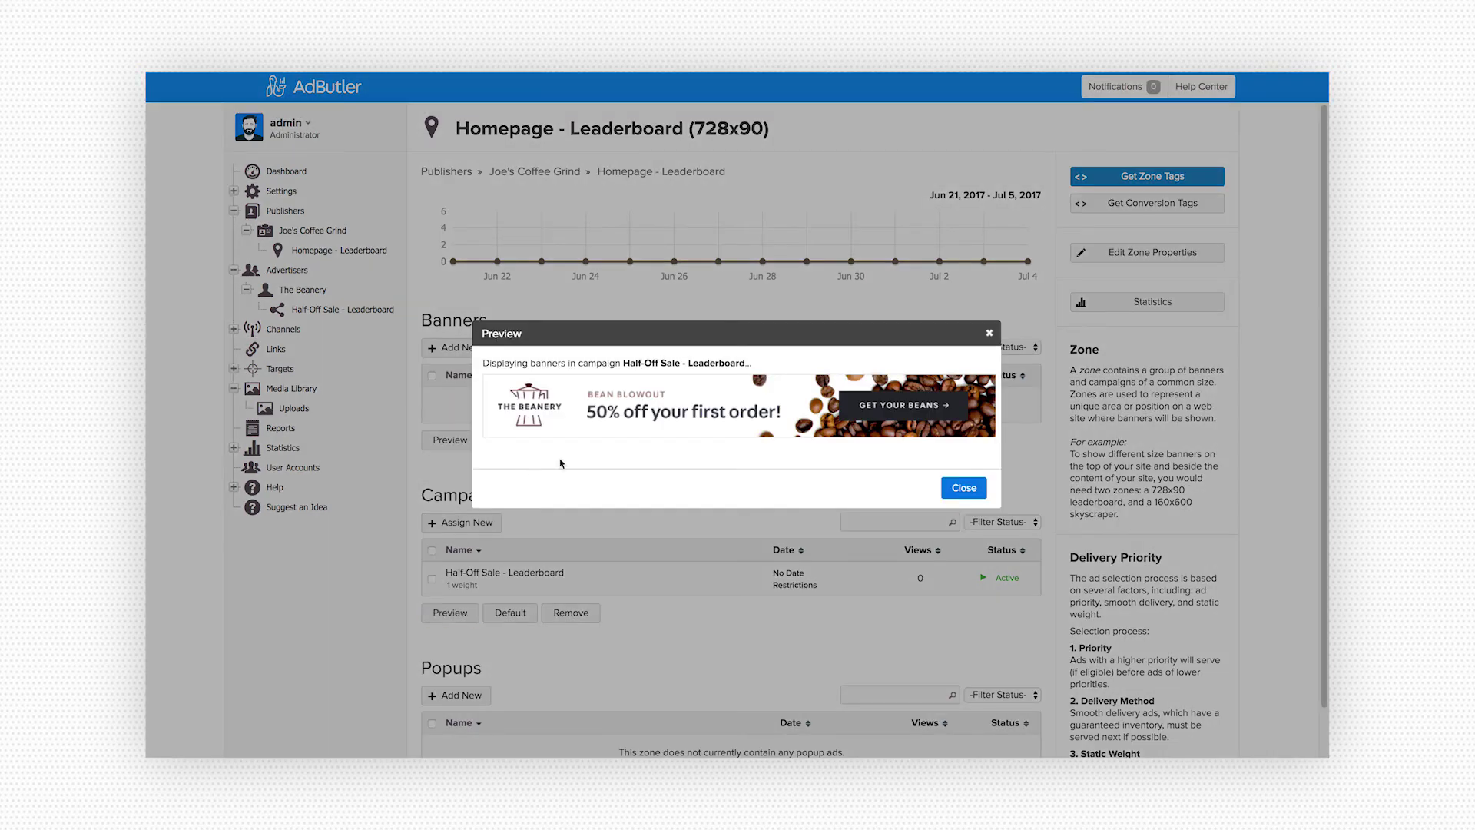
{"action": "left_click", "coordinate": [964, 489]}
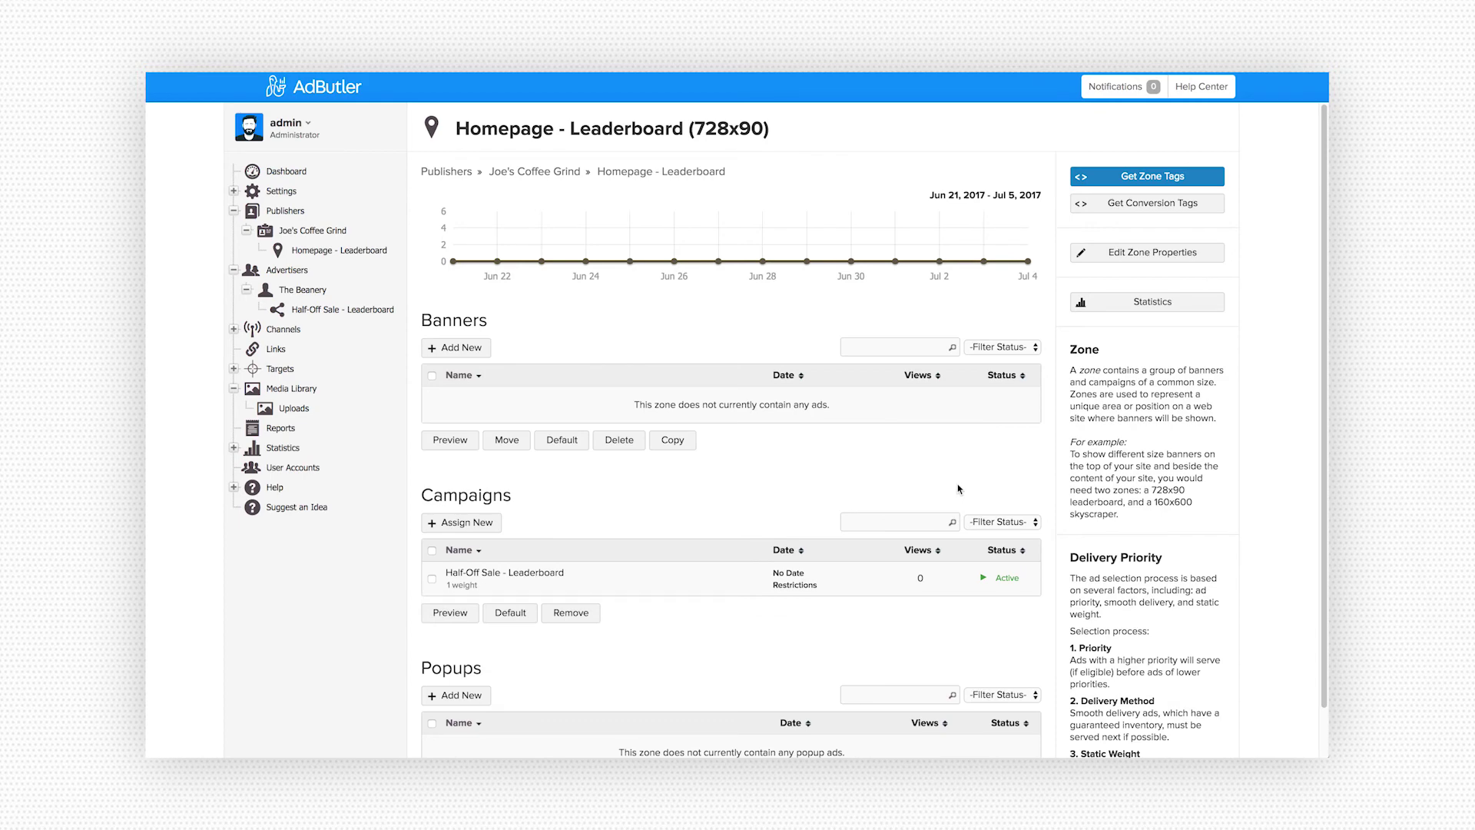
{"action": "left_click", "coordinate": [1136, 178]}
{"action": "left_click", "coordinate": [722, 516]}
{"action": "key", "text": "ctrl+a"}
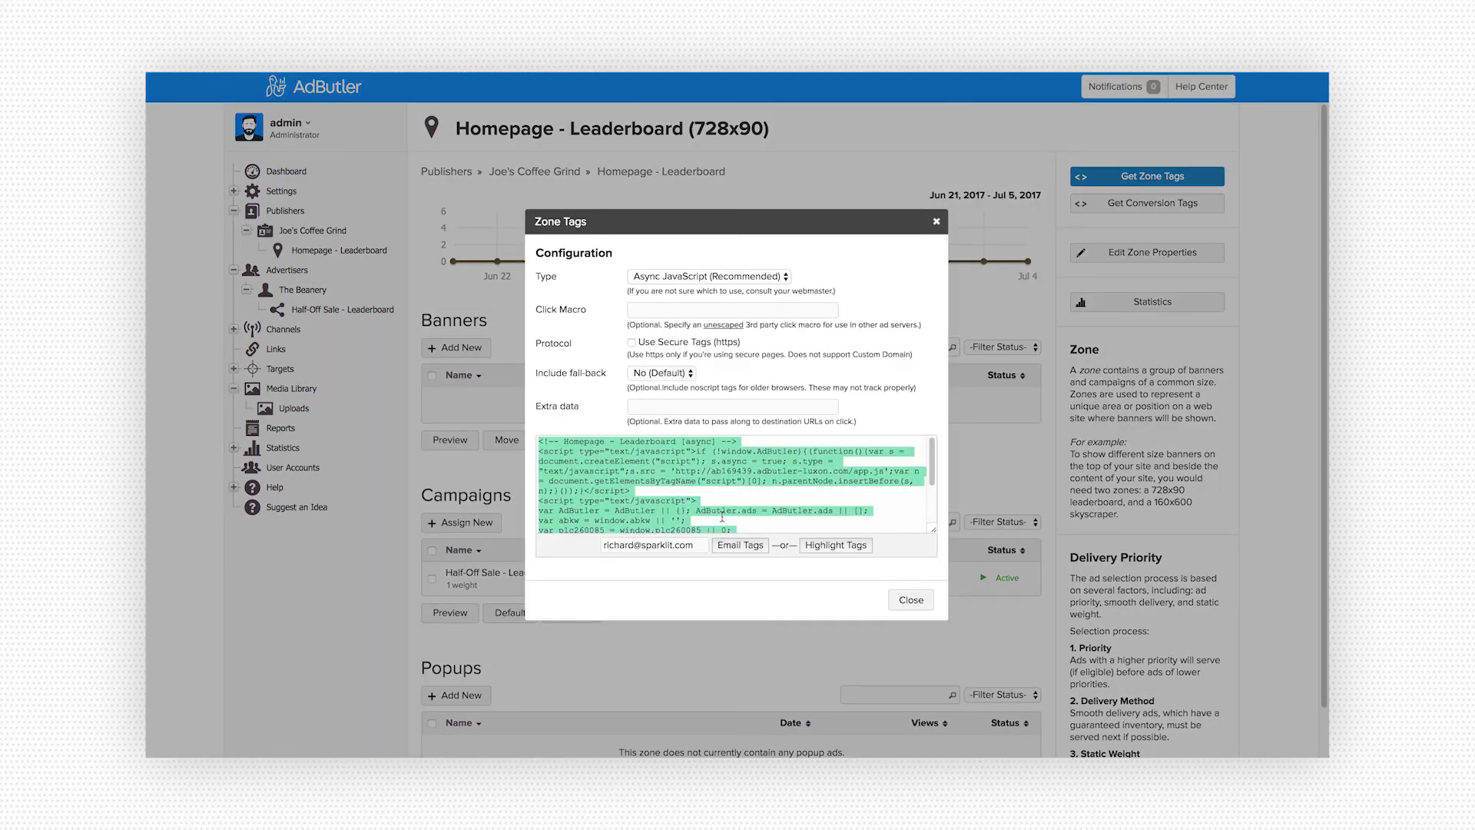
{"action": "left_click", "coordinate": [665, 543]}
{"action": "key", "text": "ctrl+a"}
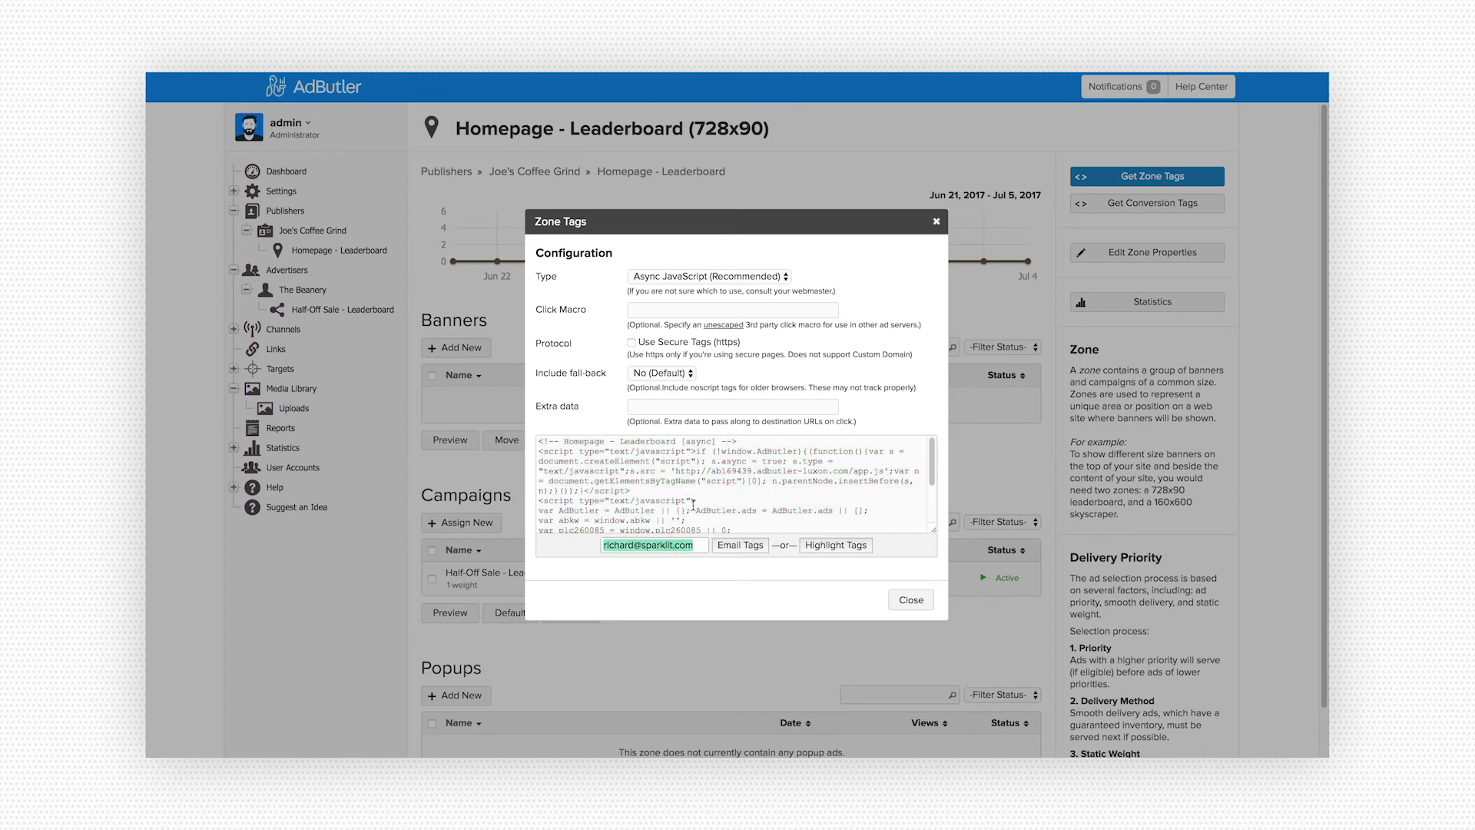
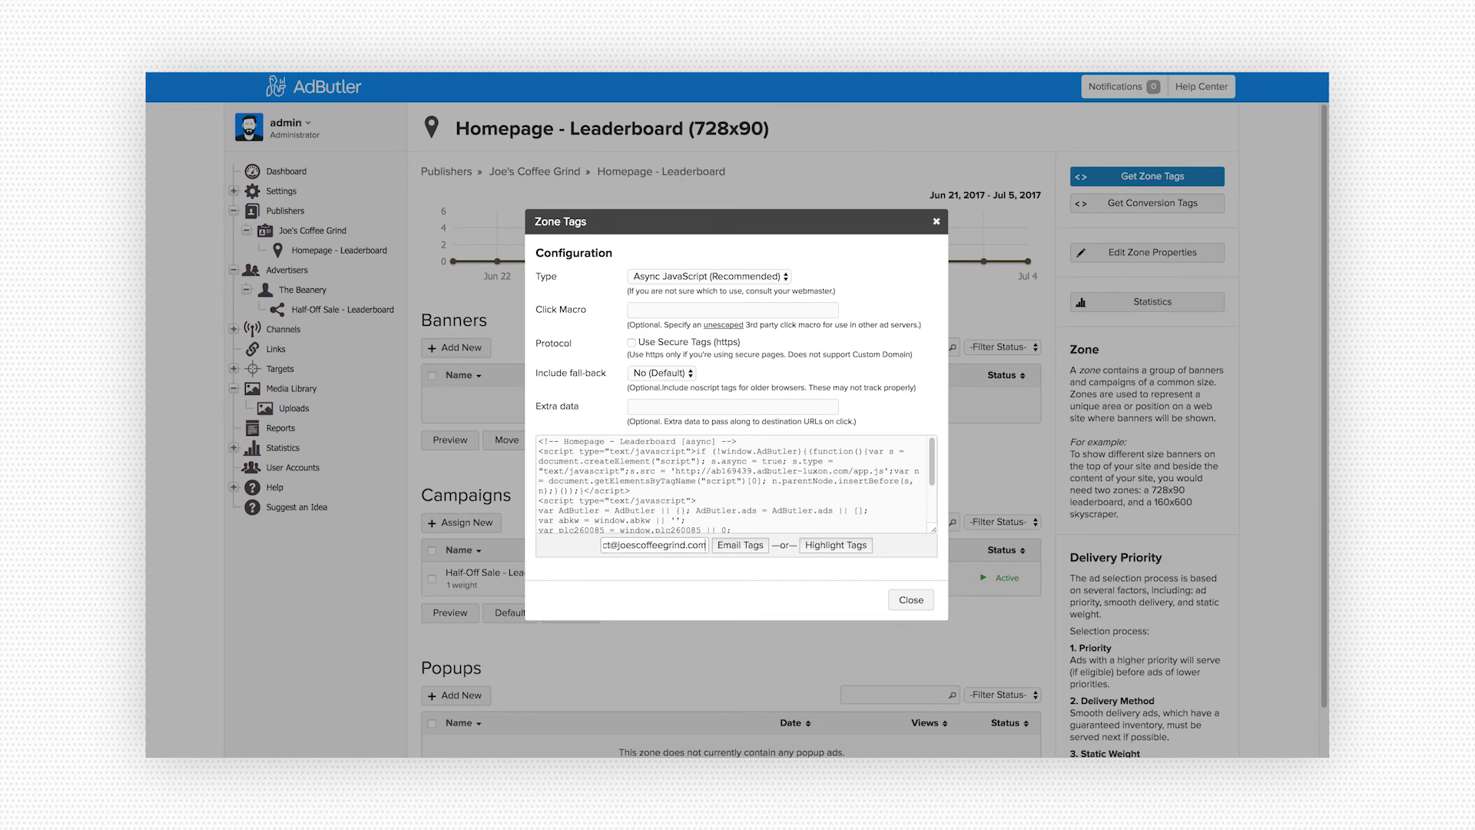
{"action": "left_click", "coordinate": [911, 602]}
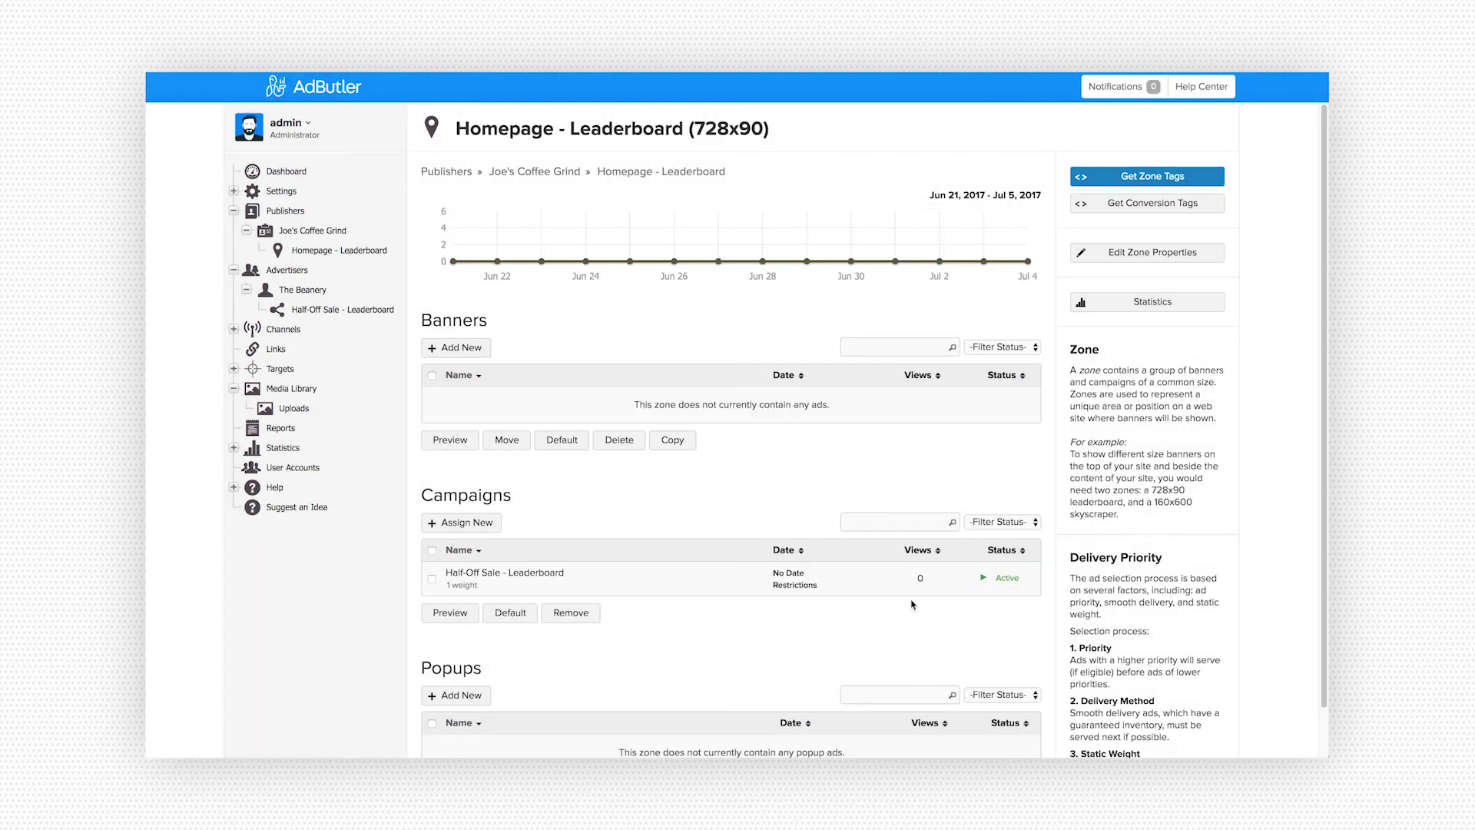